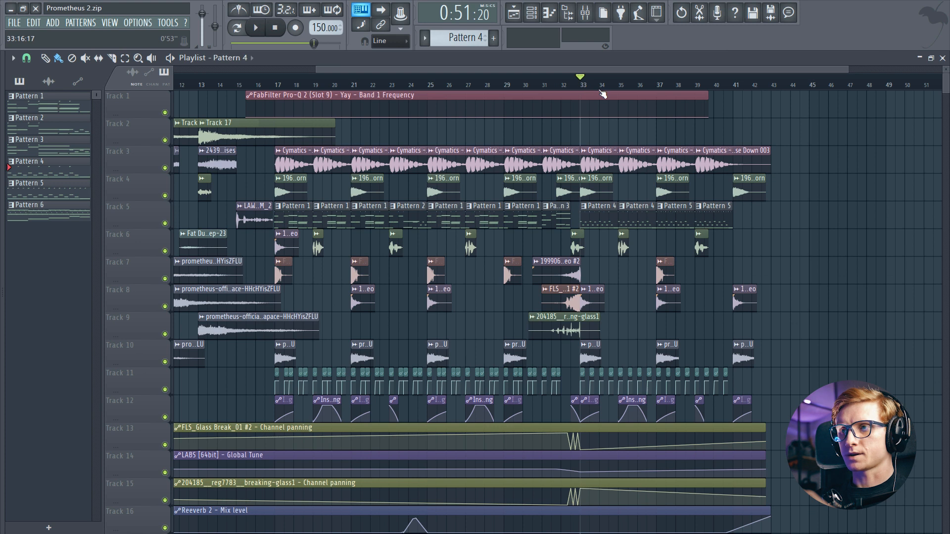
Step: Play the arrangement in the playlist from bar 33, where the Pattern 4 clips start
scroll(711, 91, "up", 5)
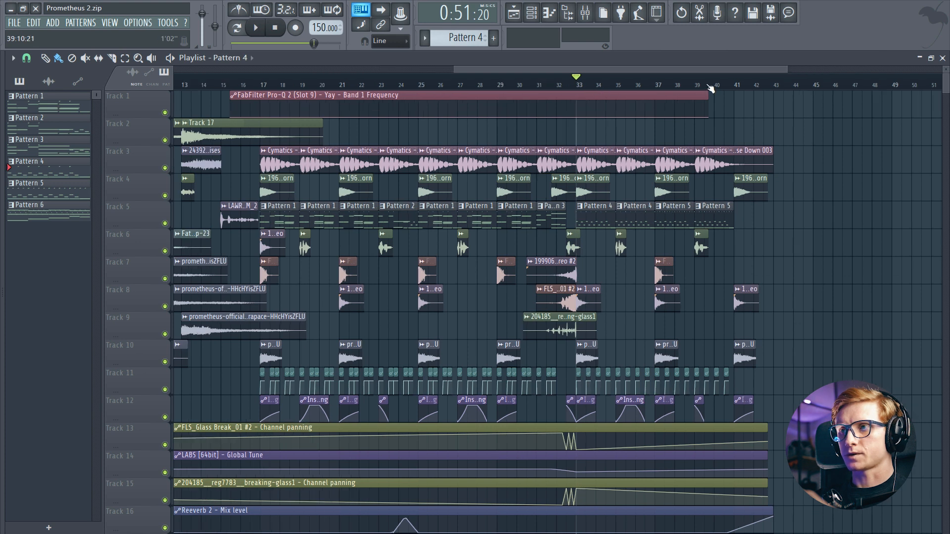
scroll(489, 182, "right", 2)
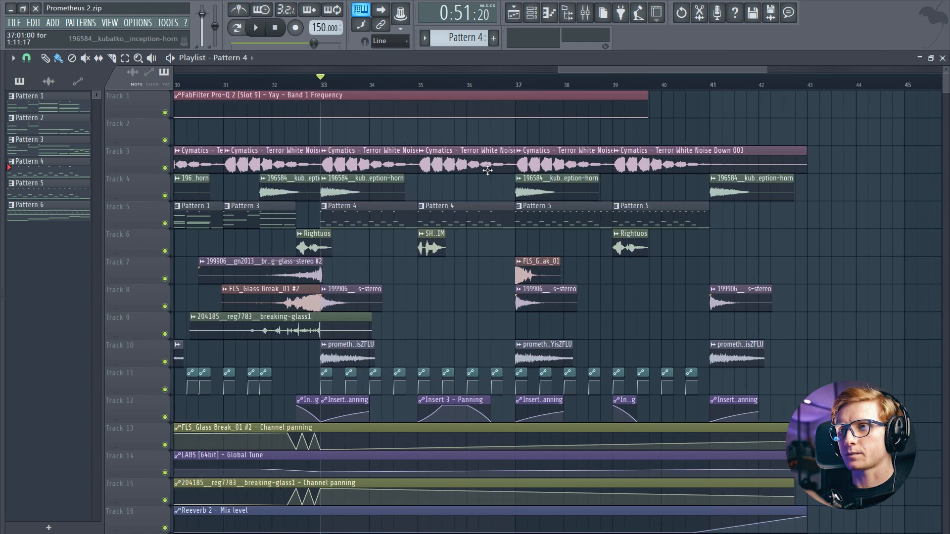
key("space")
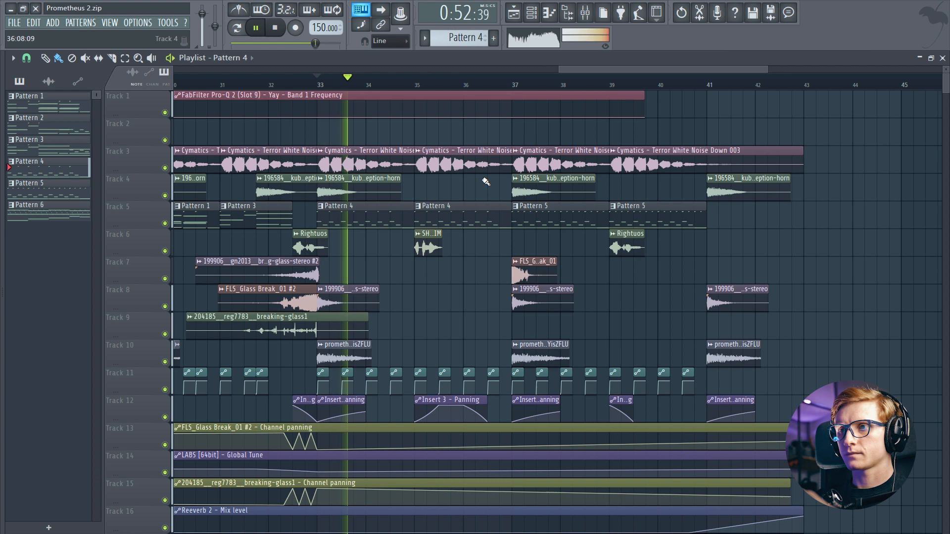
Step: Show the channel rack and listen to Pattern 4 on its own in pattern mode
key("F6")
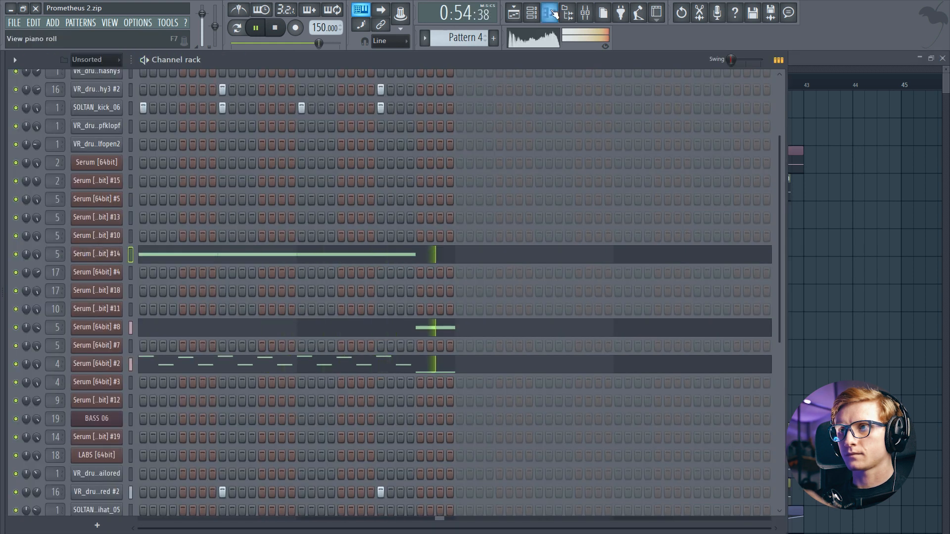
left_click(585, 12)
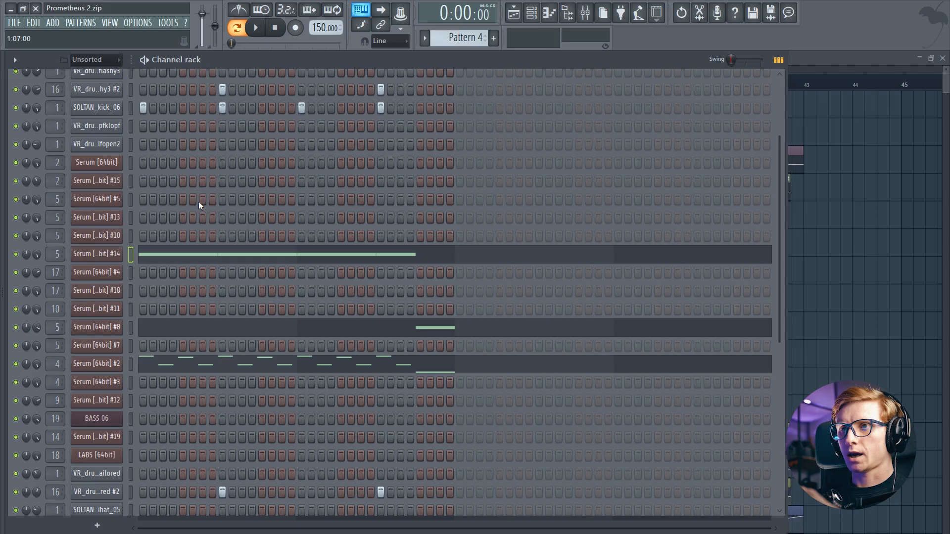
key("space")
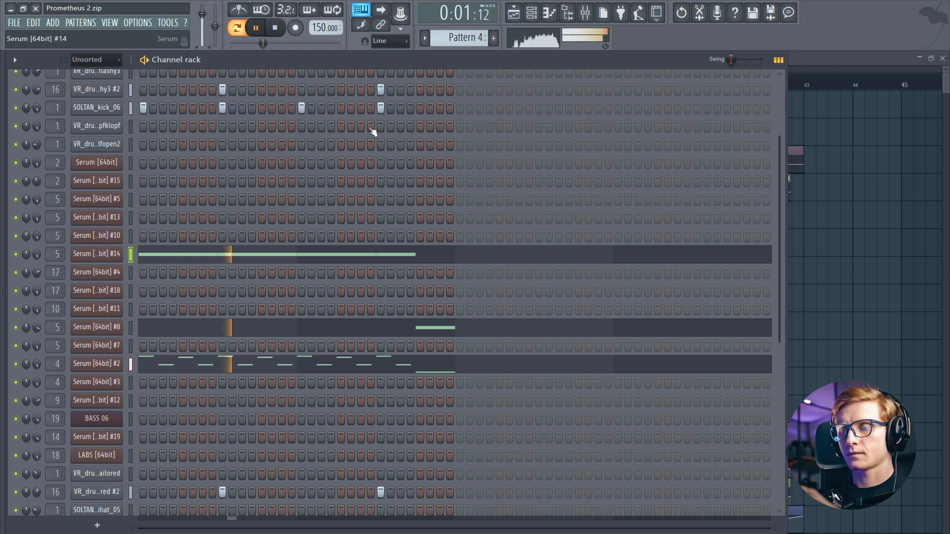
key("space")
Step: Load the Digital wavetable Evolution into oscillator A of Serum #14 and set its octave to -1
left_click_drag(367, 83, 361, 86)
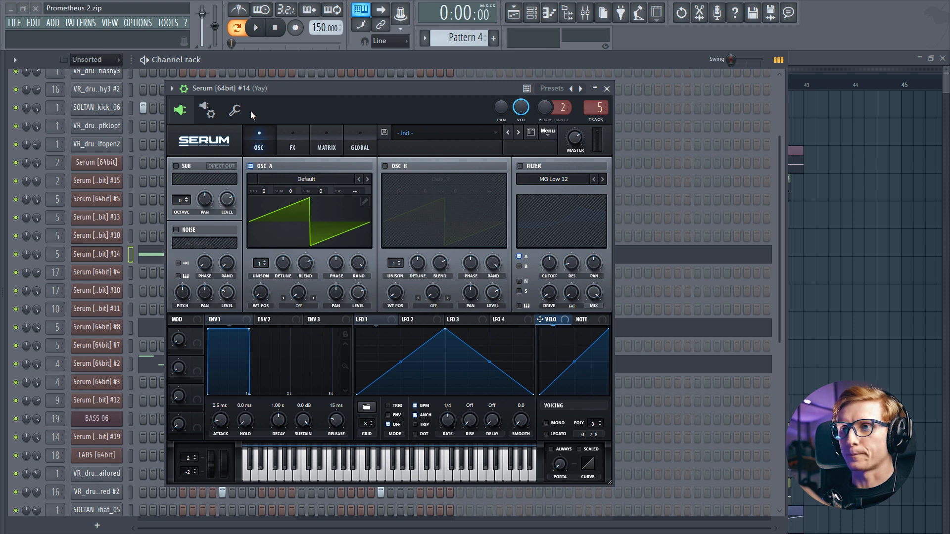
left_click(304, 181)
mouse_move(291, 192)
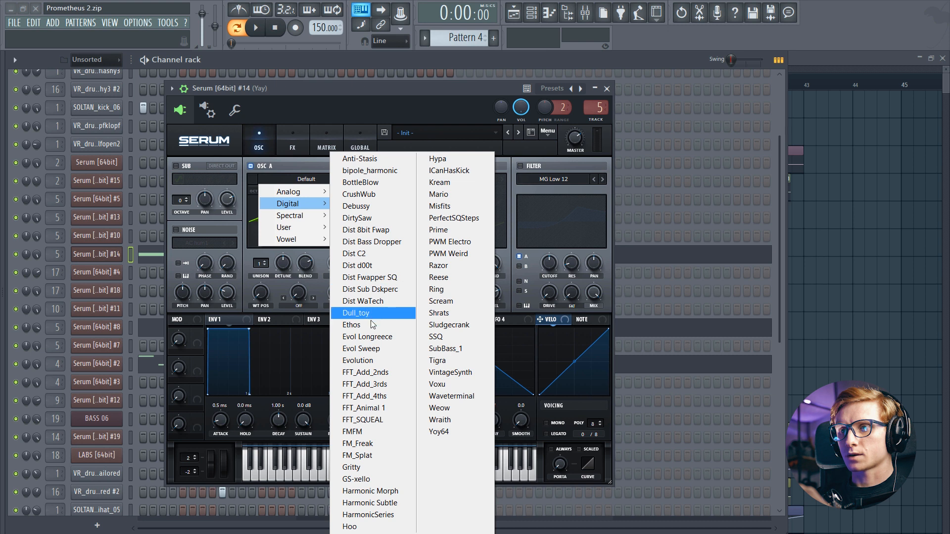
left_click(366, 361)
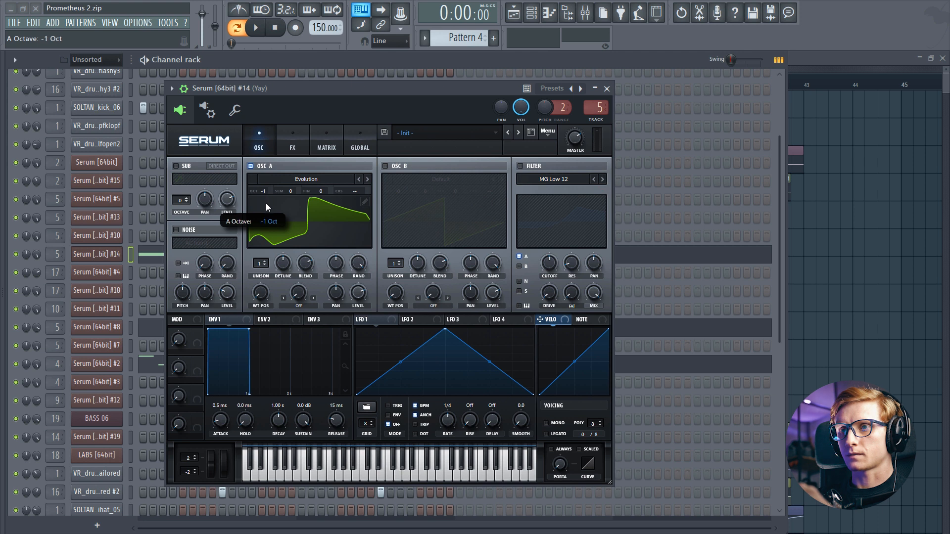
Step: Route the Serum #14 channel to the Master mixer track and audition a D4 note
key("x")
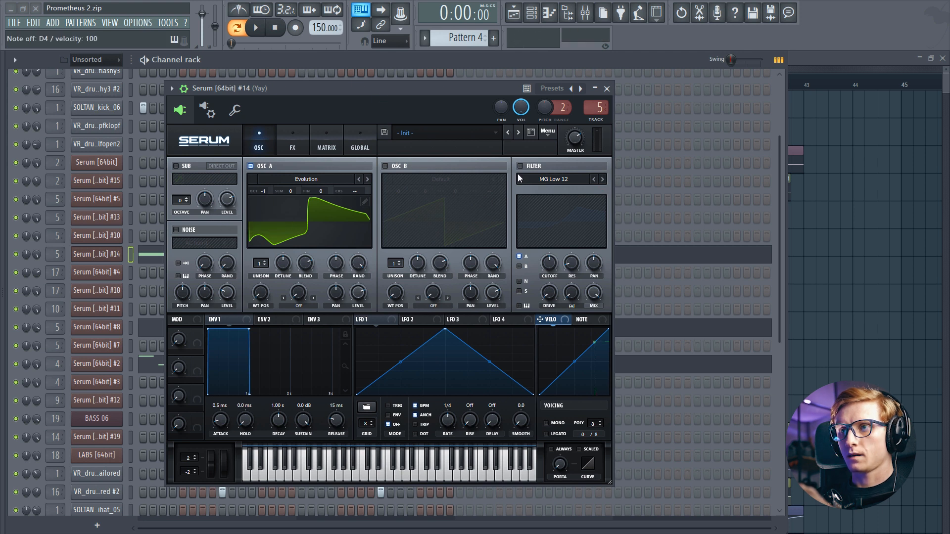
left_click_drag(592, 105, 591, 125)
key("x")
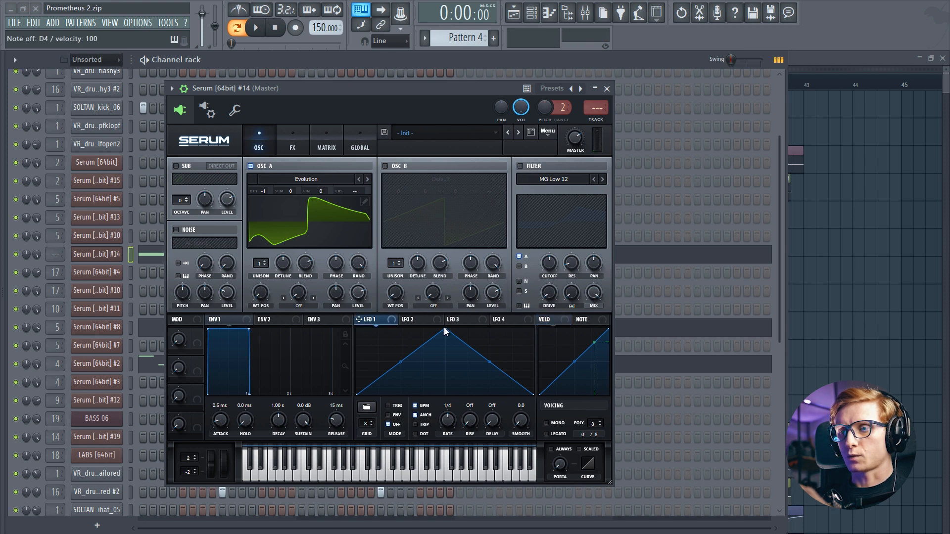
Step: Reshape LFO 1 into a steep curved decay from its start, with small low bumps after the decay and near the end
left_click_drag(445, 331, 359, 296)
left_click_drag(361, 360, 406, 386)
double_click(403, 391)
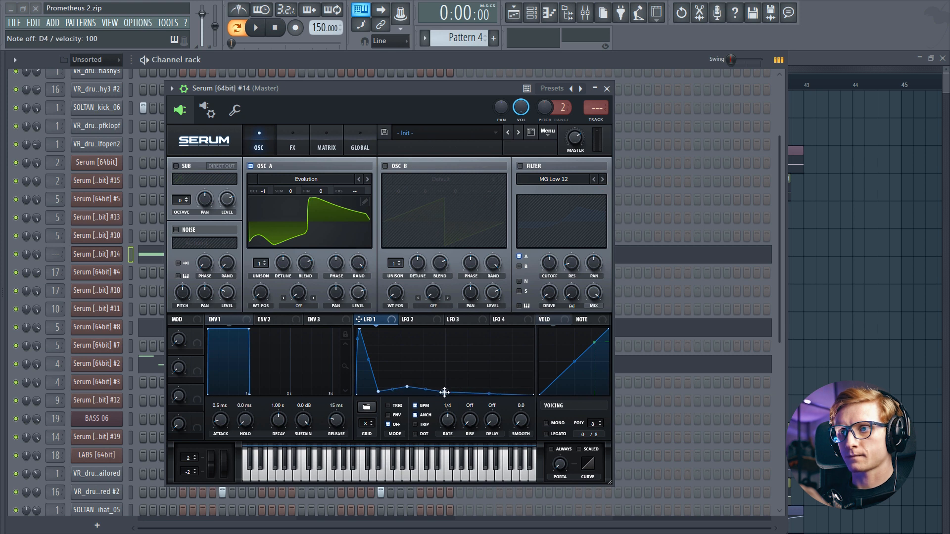
double_click(517, 394)
left_click_drag(517, 394, 517, 387)
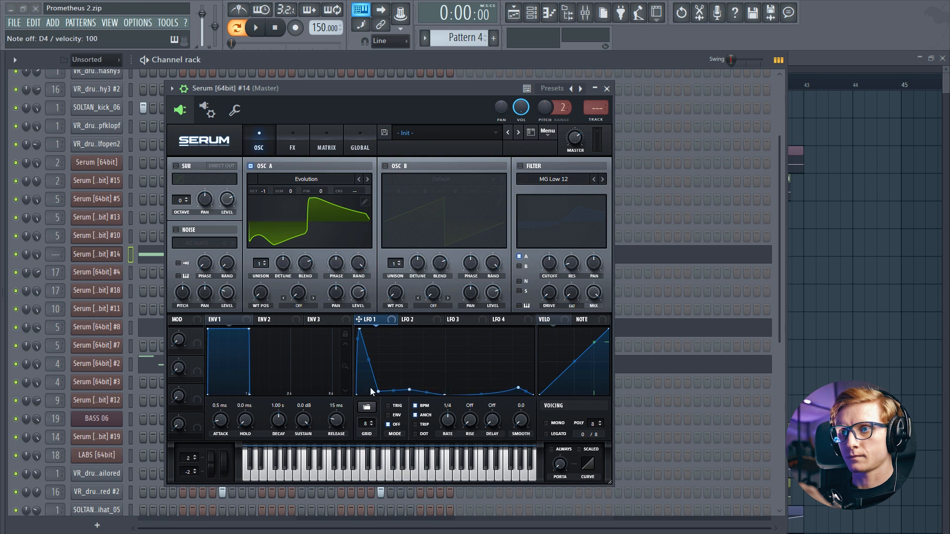
left_click_drag(370, 362, 373, 378)
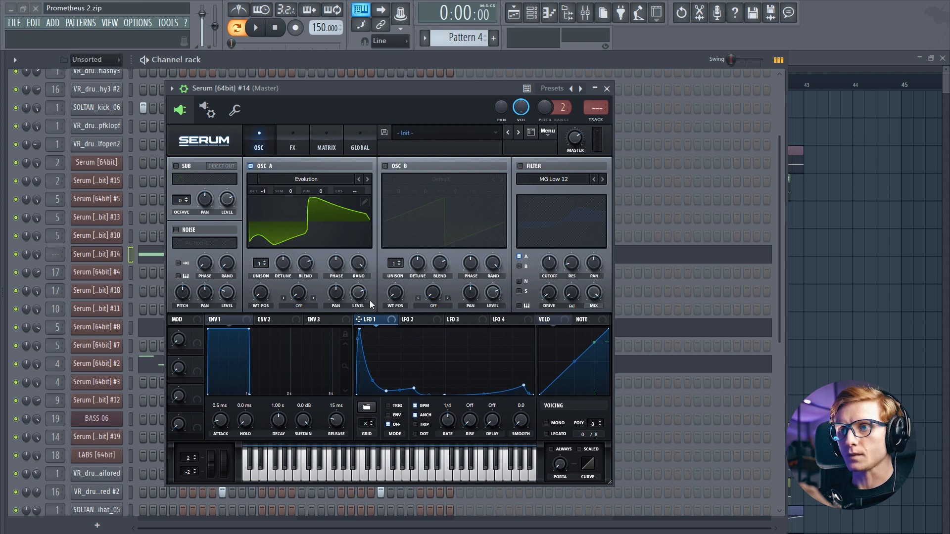
Step: Set oscillator A's level to 0% and modulate it with LFO 1 in Trig mode at a 1/8 rate
left_click_drag(361, 300, 347, 315)
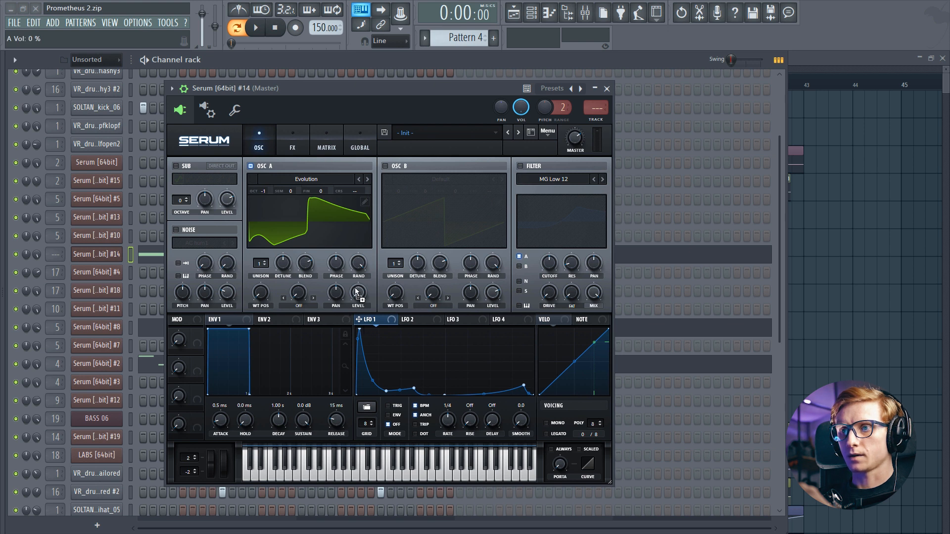
left_click(355, 91)
key("x")
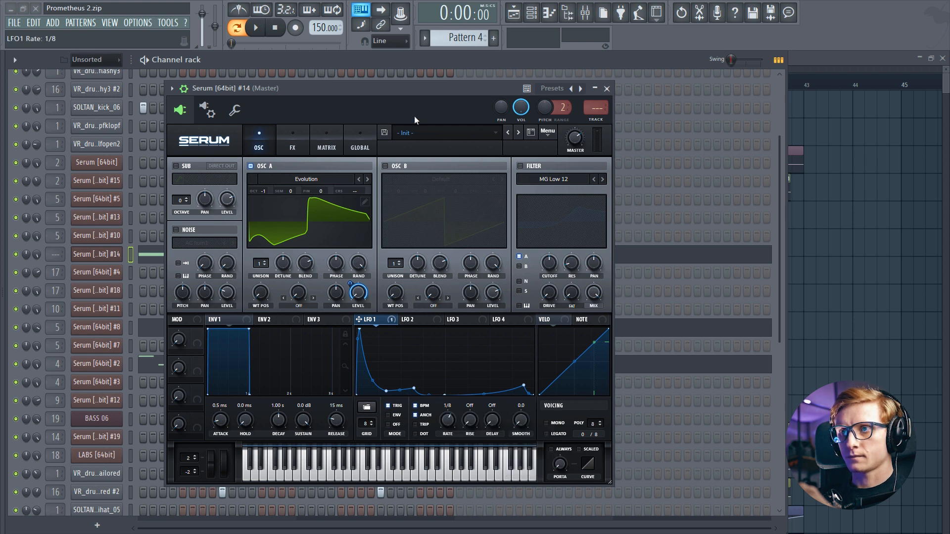
left_click(410, 88)
key("x")
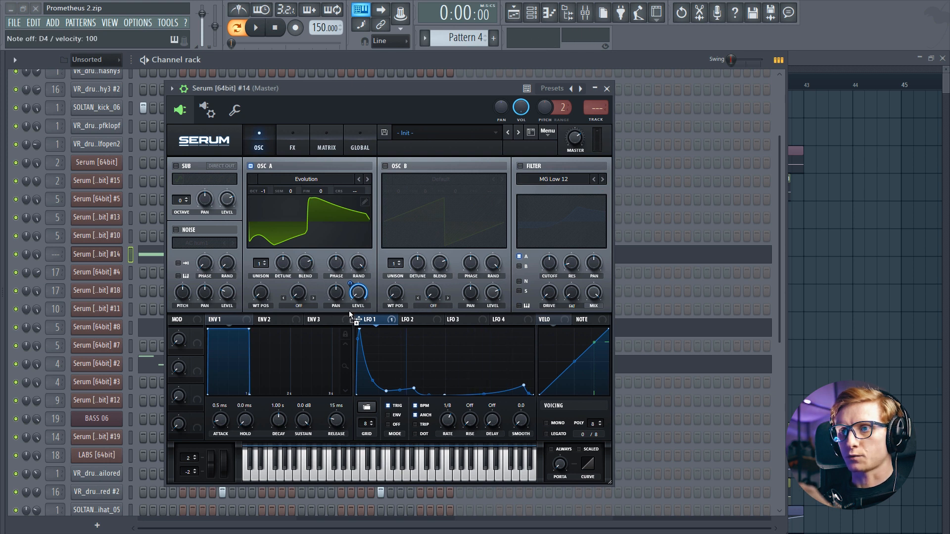
Step: Modulate oscillator A's wavetable position with LFO 1 at an amount of 65
left_click_drag(257, 287, 257, 288)
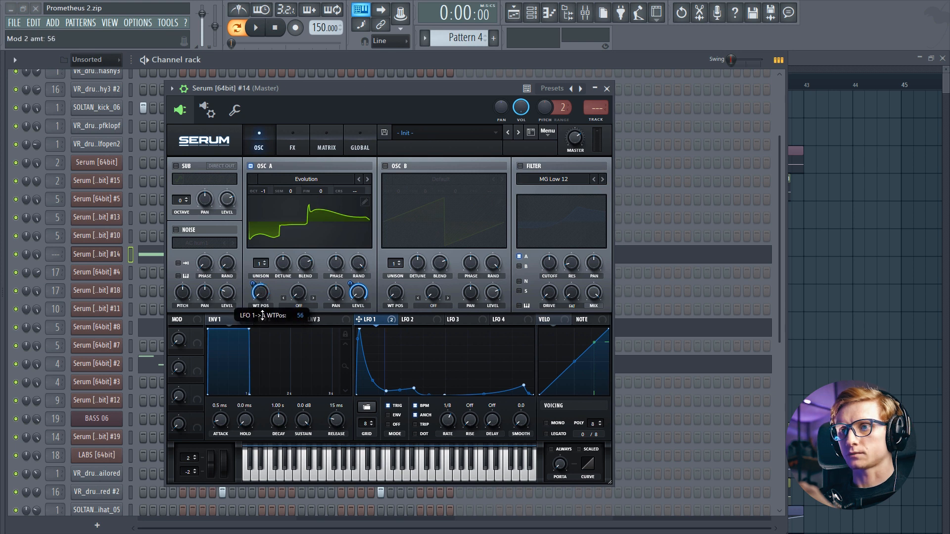
left_click_drag(313, 90, 312, 88)
key("x")
left_click(257, 289)
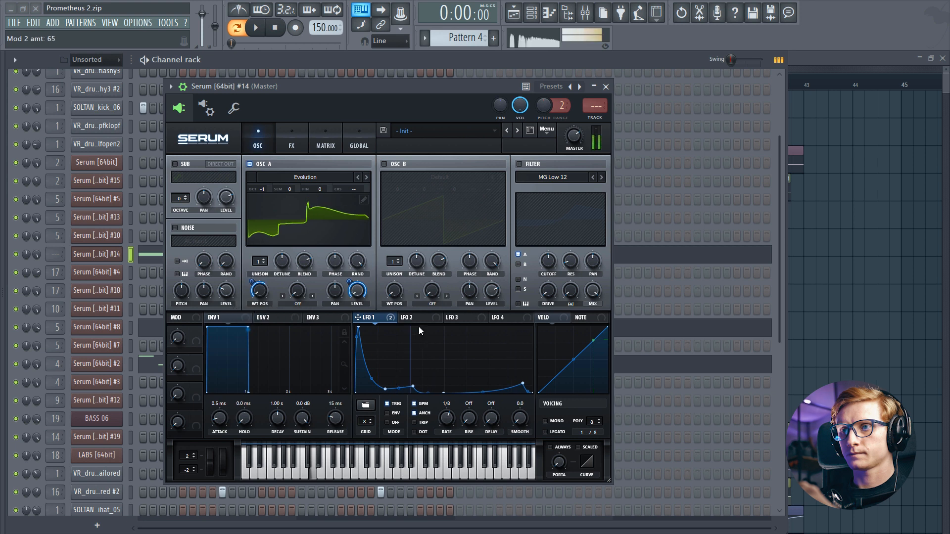
Step: Enable the noise oscillator with the Analog noise BrightWhite and set its pitch to 60%
left_click(180, 230)
left_click(195, 242)
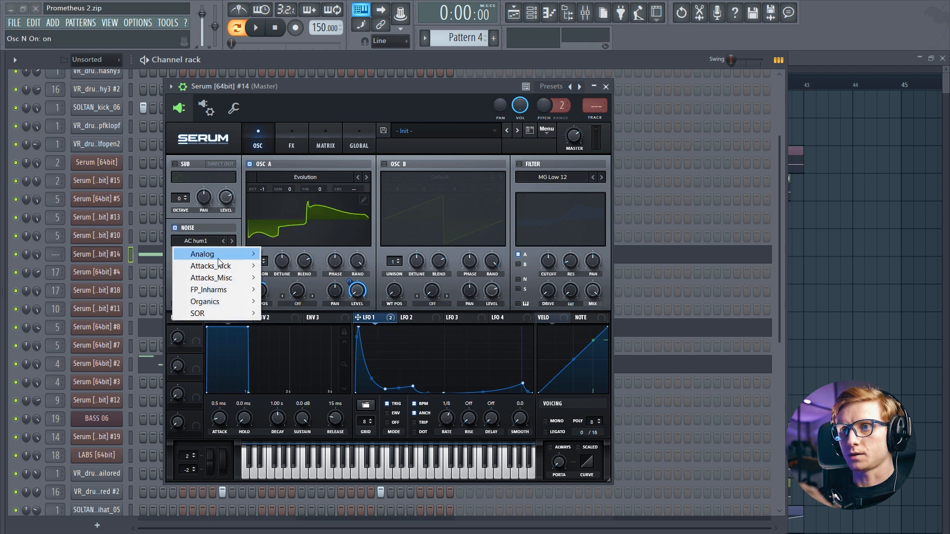
mouse_move(247, 256)
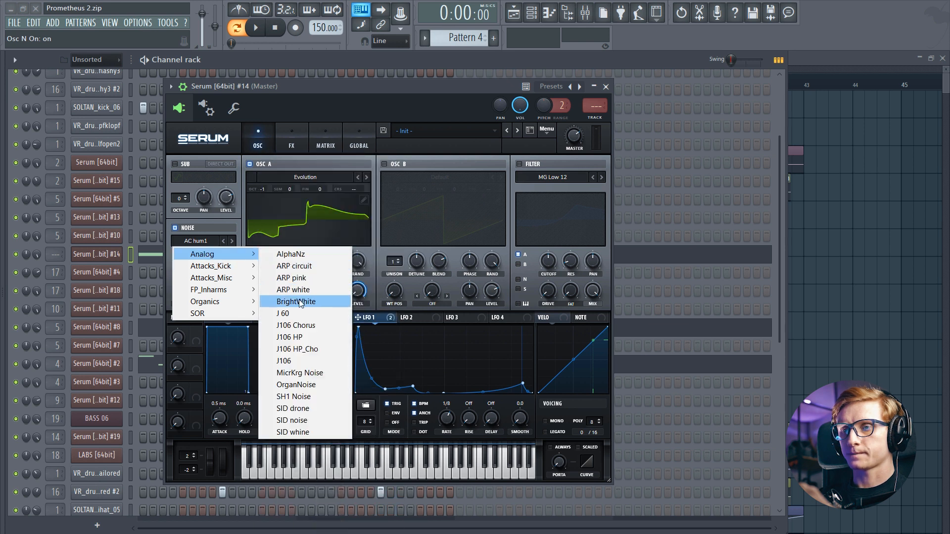
left_click(292, 301)
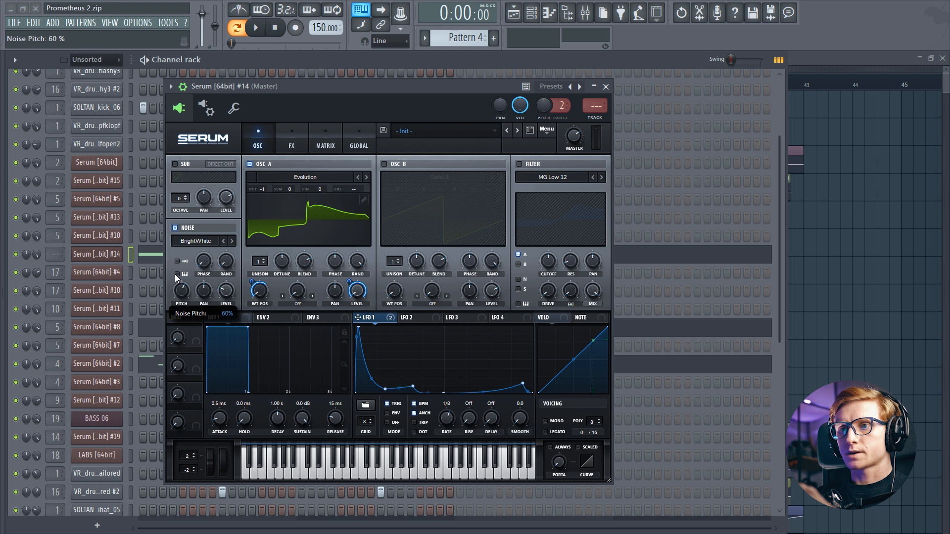
key("x")
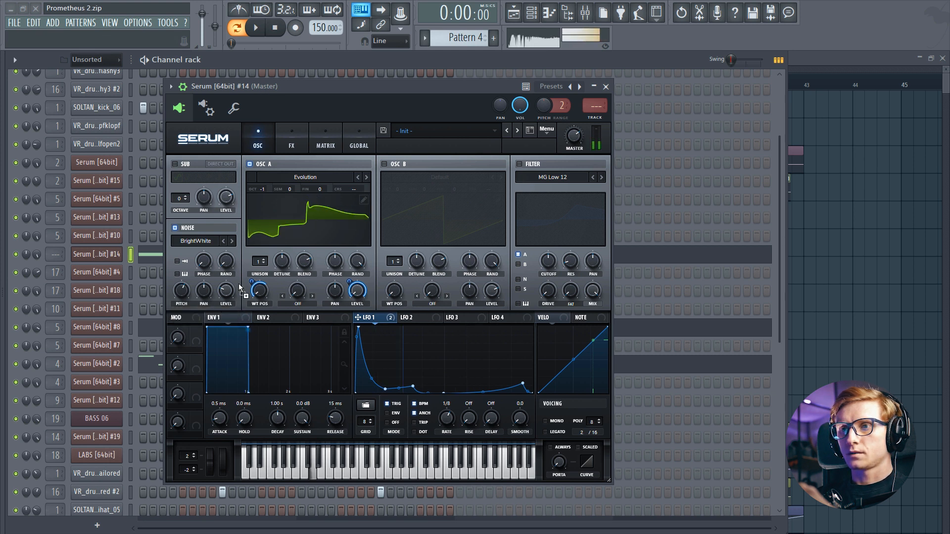
Step: Modulate the noise oscillator's level with LFO 1 at an amount of 39 and audition the sound
mouse_move(227, 294)
left_mouse_down()
mouse_move(228, 327)
mouse_move(219, 292)
left_mouse_up()
left_click(322, 83)
key("x")
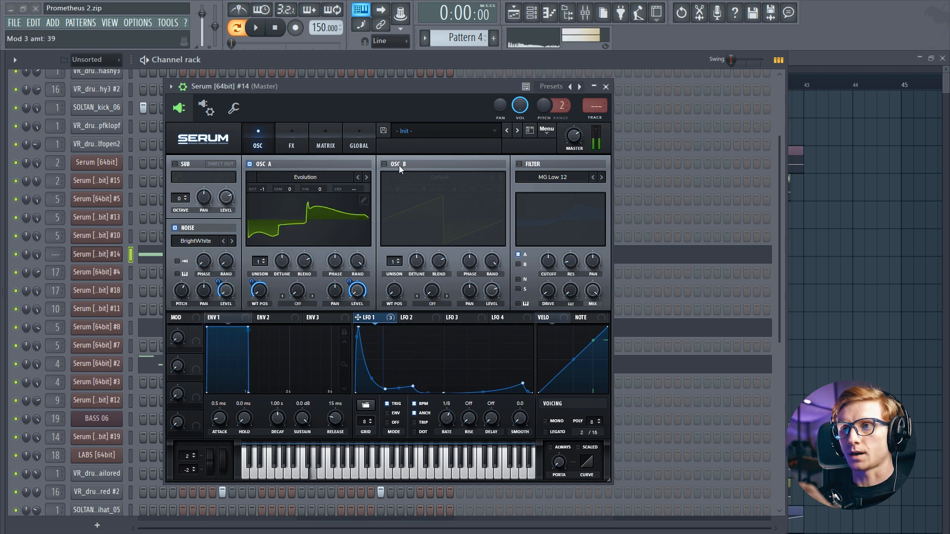
Step: Enable the filter and set its type to HP 12 from the Multi category
left_click(519, 163)
left_click(545, 178)
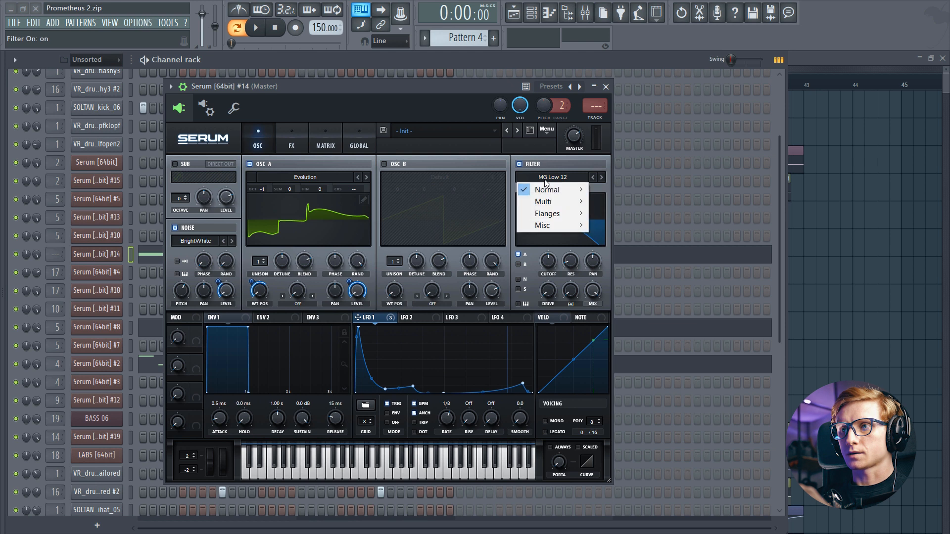
mouse_move(569, 203)
left_click(618, 273)
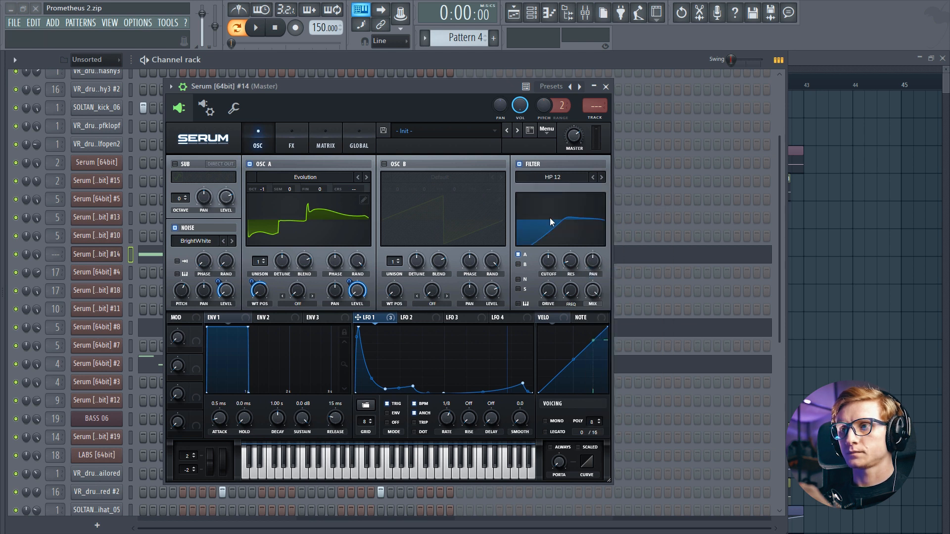
Step: Adjust the HP 12 filter's cutoff and modulate it with LFO 1
mouse_move(554, 260)
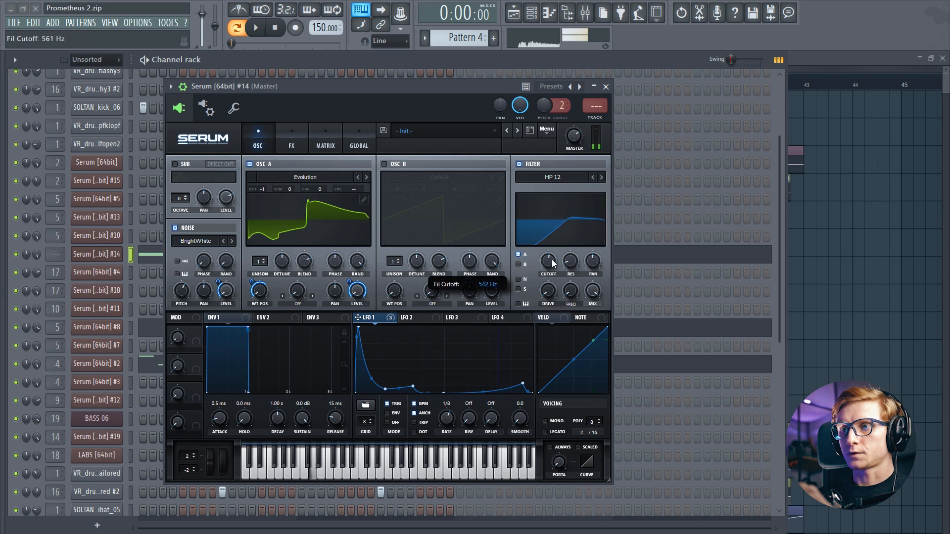
left_click_drag(554, 257, 553, 253)
left_click_drag(372, 317, 537, 261)
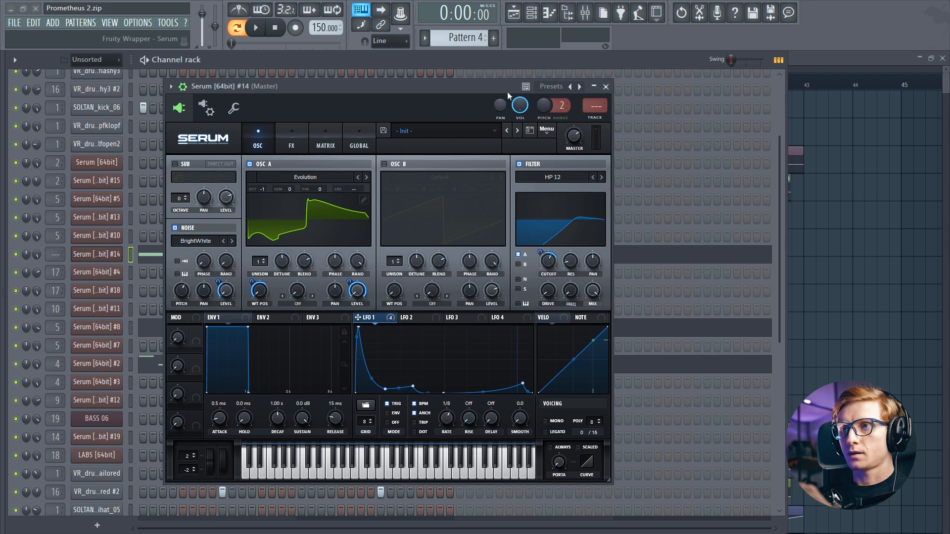
left_click_drag(549, 262, 551, 309)
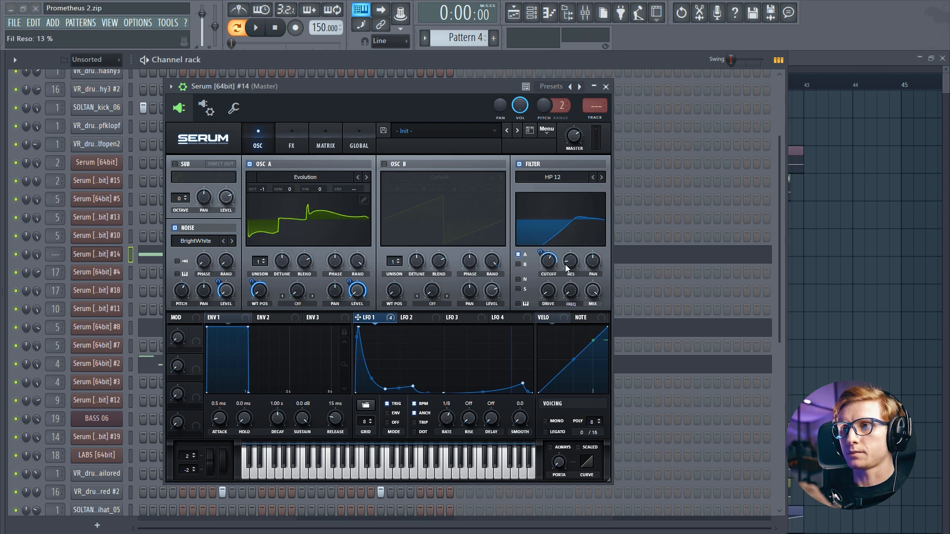
Step: Raise the filter's resonance, drive and FREQ settings and audition the patch with a few notes
left_click_drag(565, 262, 570, 250)
left_click_drag(547, 293, 547, 226)
key("x")
left_click_drag(569, 291, 554, 166)
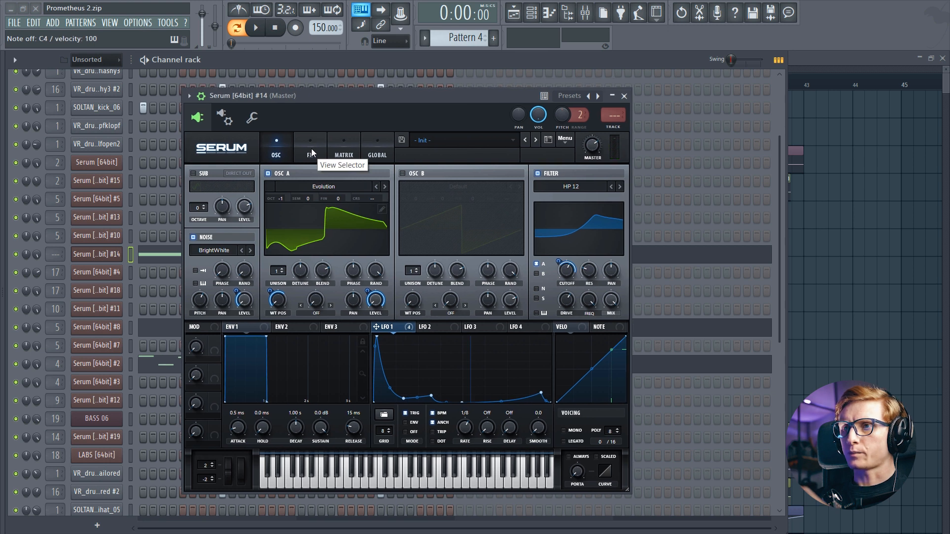
key("c")
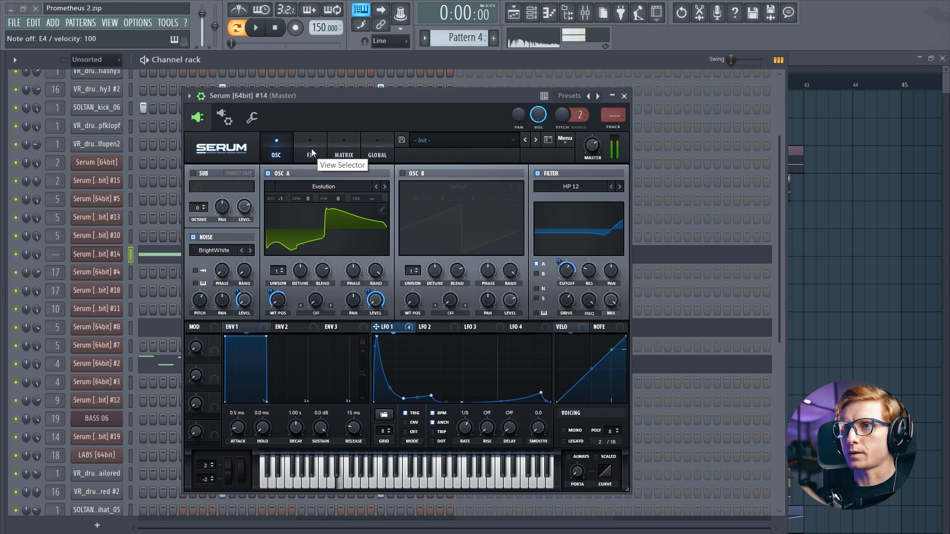
key("c")
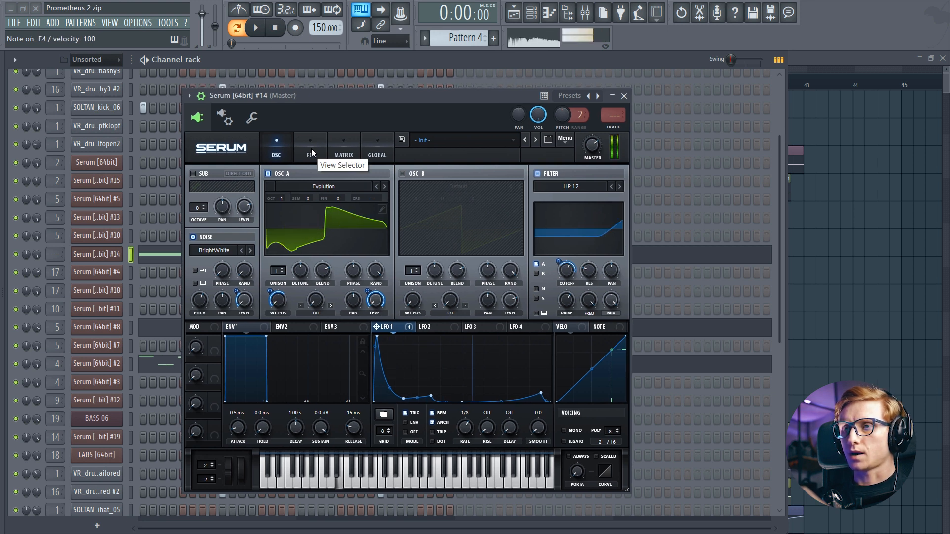
Step: Enable the Hyper/Dimension effect and set the Hyper mix to 0%
left_click(310, 147)
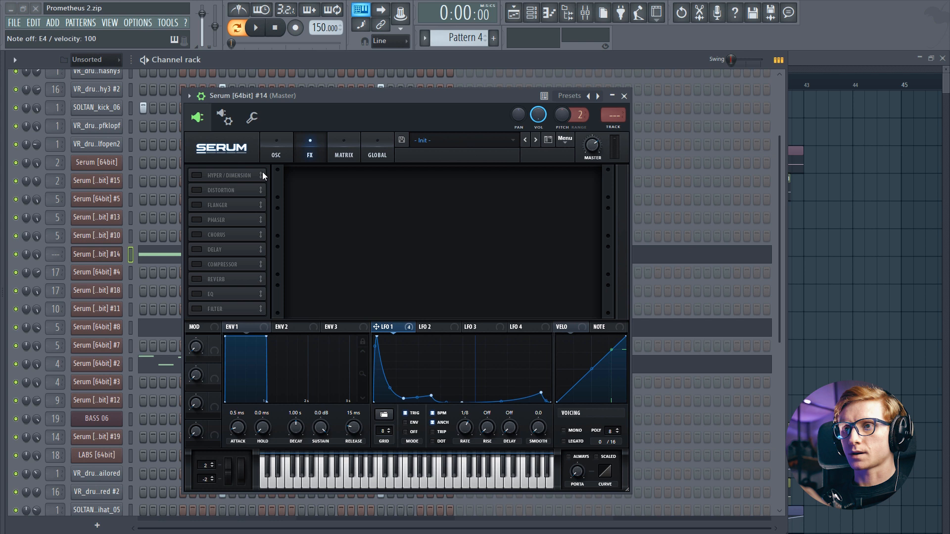
left_click(197, 174)
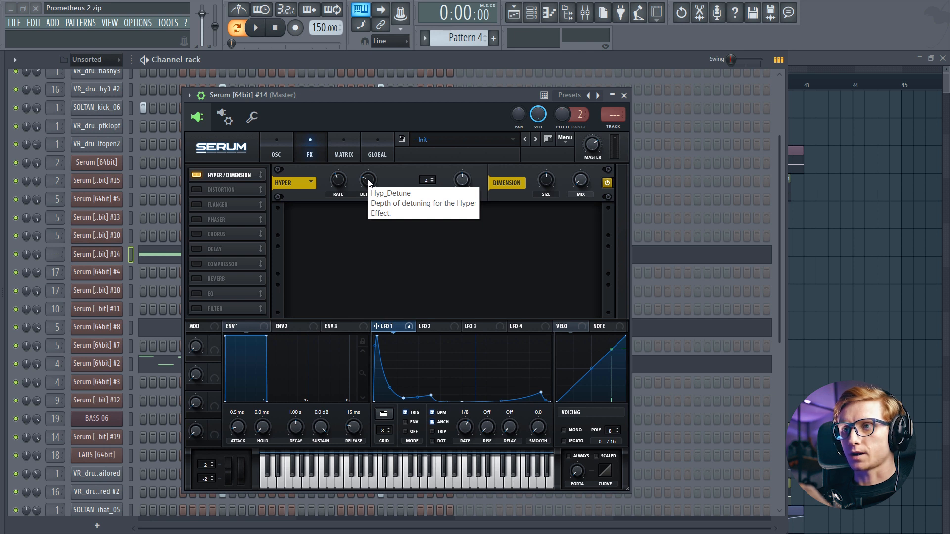
left_click_drag(461, 183, 482, 277)
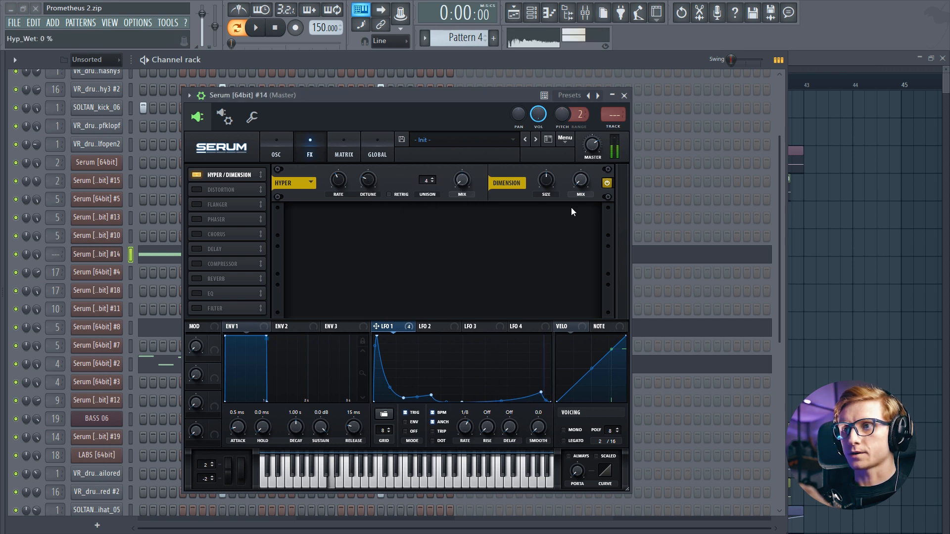
Step: Set the Dimension mix to 23% and modulate both the Dimension mix and the Hyper mix with LFO 1
left_click_drag(581, 185, 584, 159)
left_click_drag(387, 326, 575, 184)
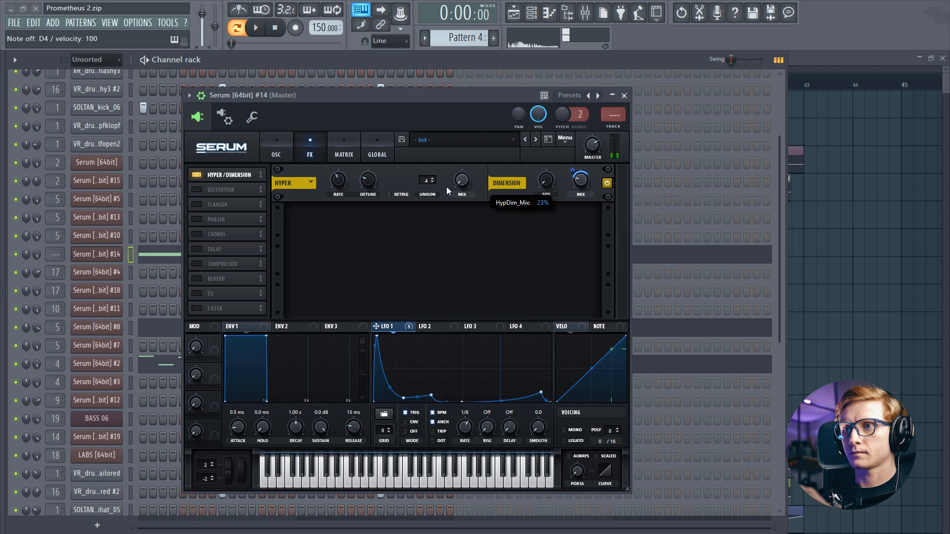
left_click_drag(394, 326, 458, 179)
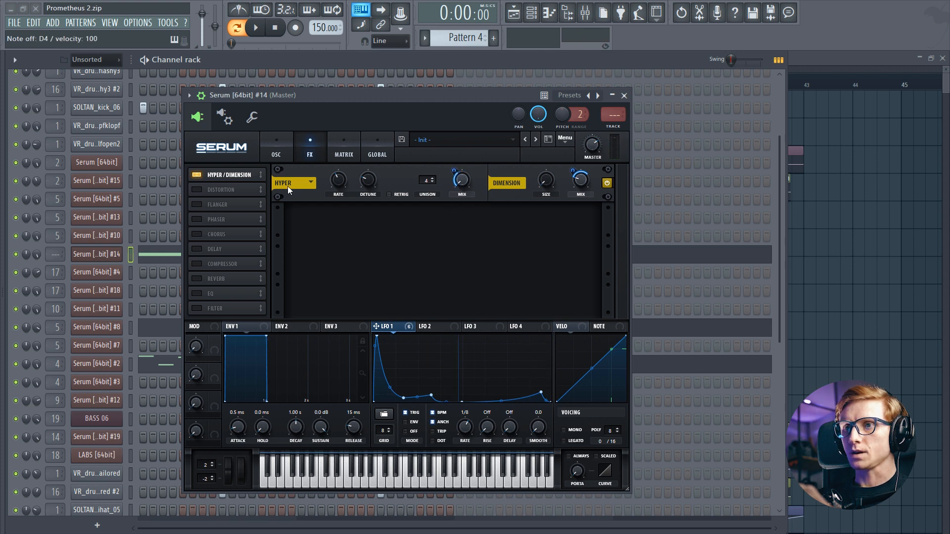
Step: Enable the Distortion effect with the SoftClip type and raise its drive
left_click(207, 193)
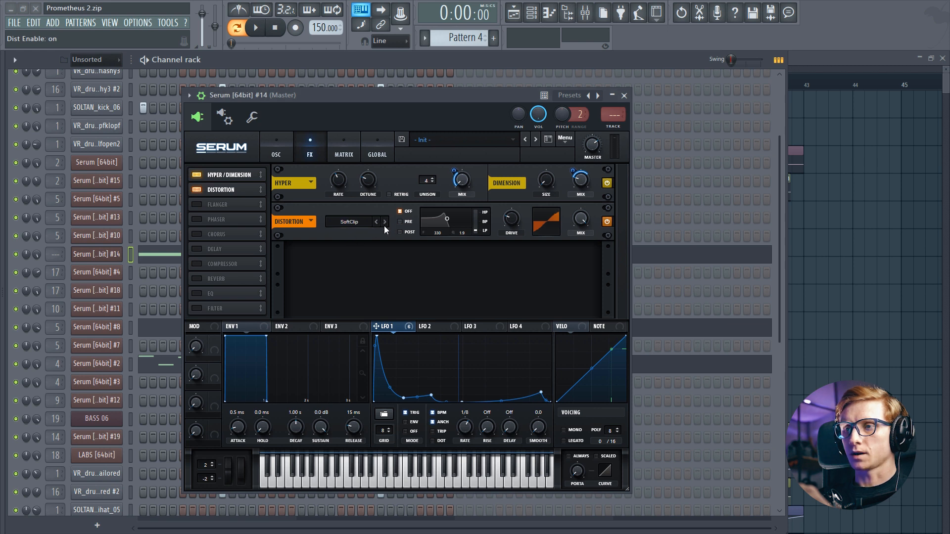
left_click_drag(511, 218, 518, 117)
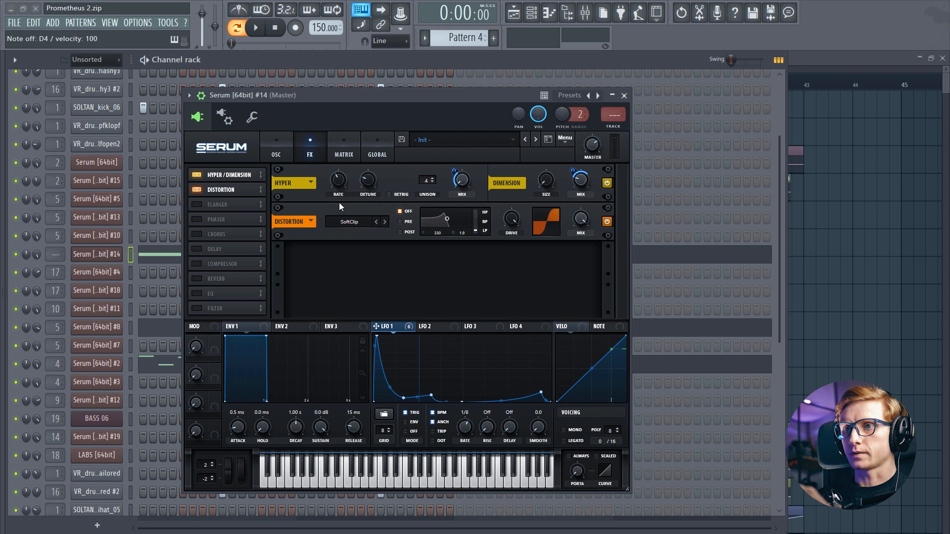
Step: Enable the FX filter, place it directly after Distortion and set its type to Reverb from the Misc category
left_click(197, 308)
left_click_drag(215, 310, 204, 207)
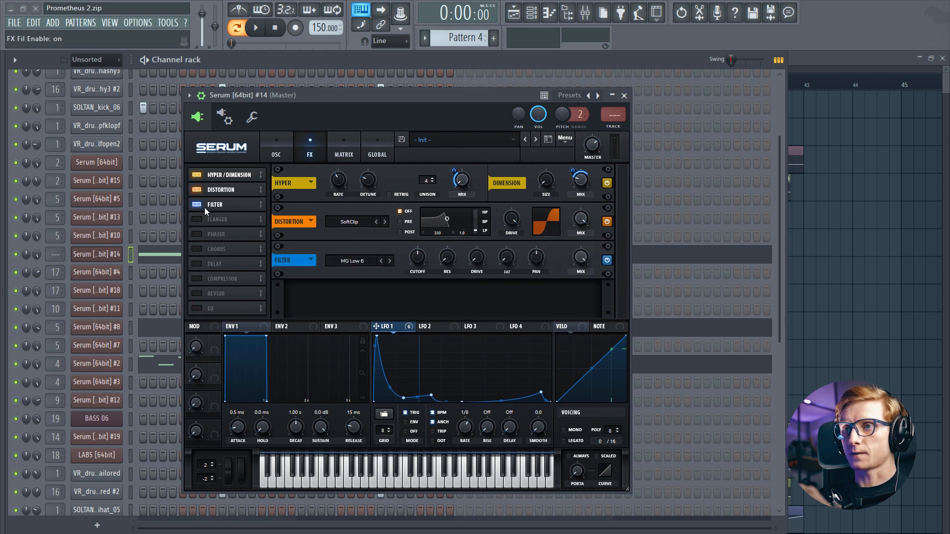
left_click(354, 262)
mouse_move(353, 308)
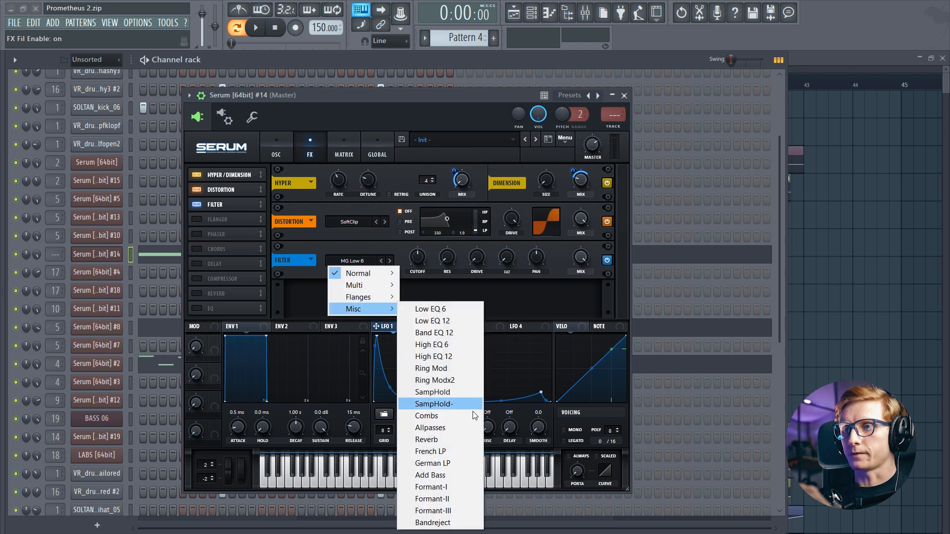
left_click(452, 440)
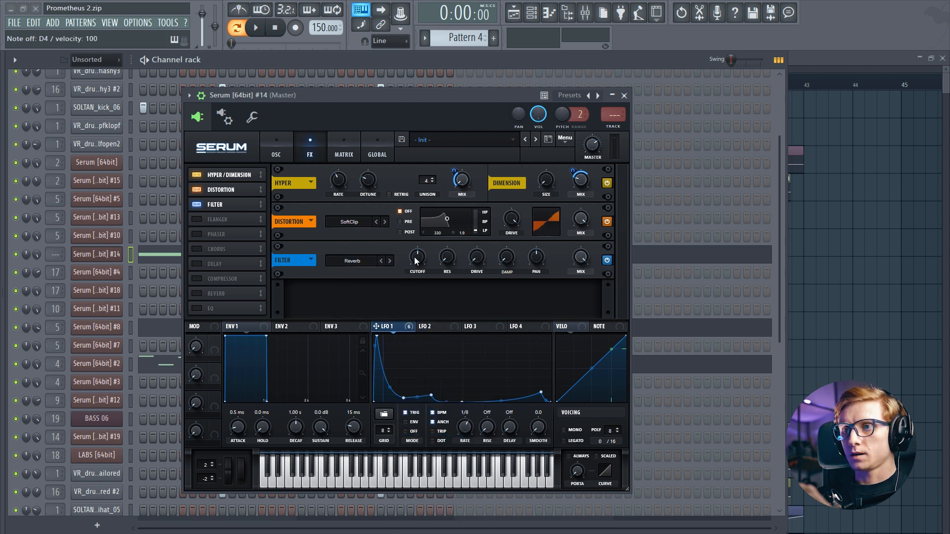
Step: Lower the Reverb filter's cutoff to 35 Hz, modulate it with a small amount of LFO 1 and audition the sound
left_click_drag(425, 285, 416, 261)
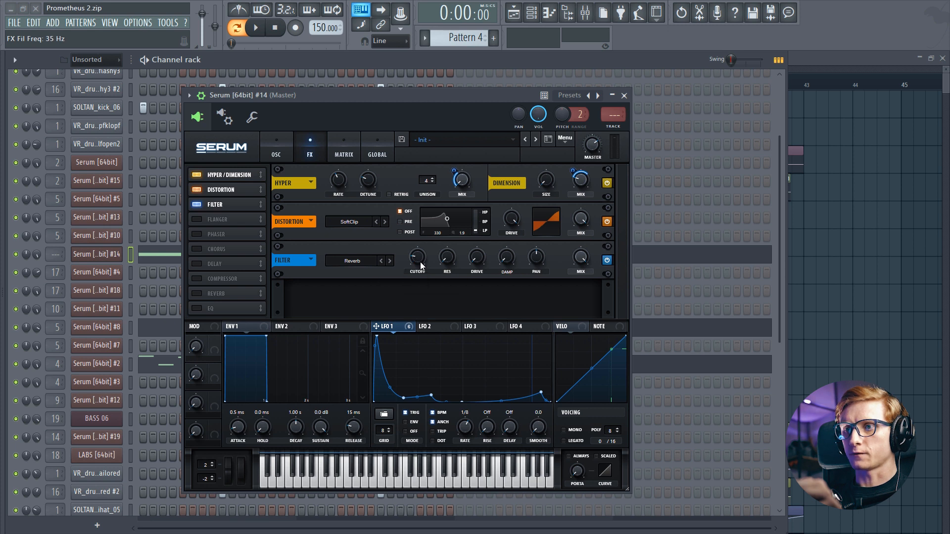
left_click_drag(420, 266, 421, 264)
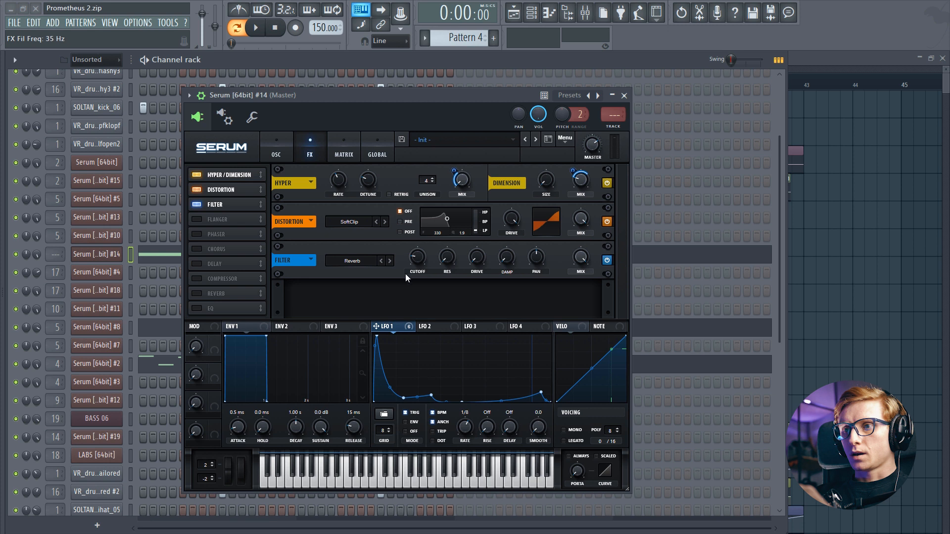
left_click_drag(394, 328, 414, 257)
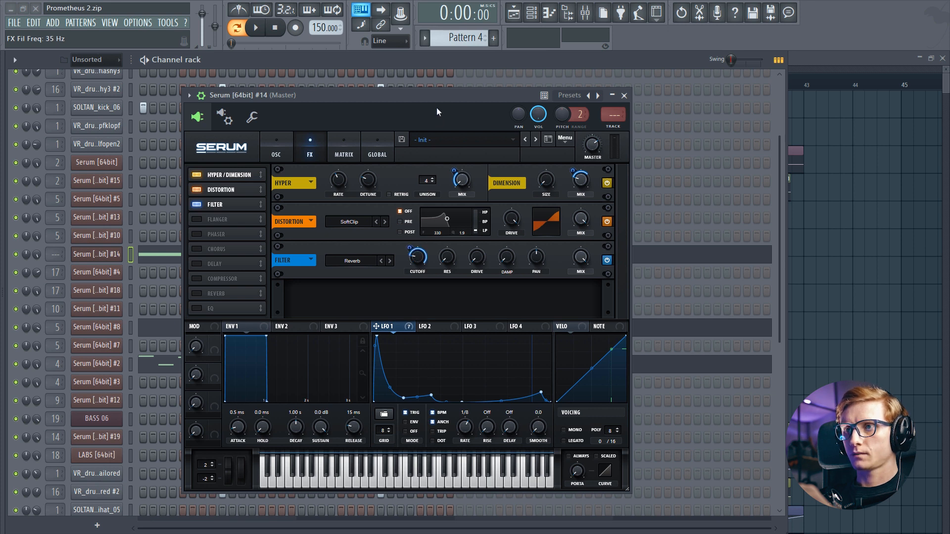
key("x")
left_click_drag(413, 253, 418, 296)
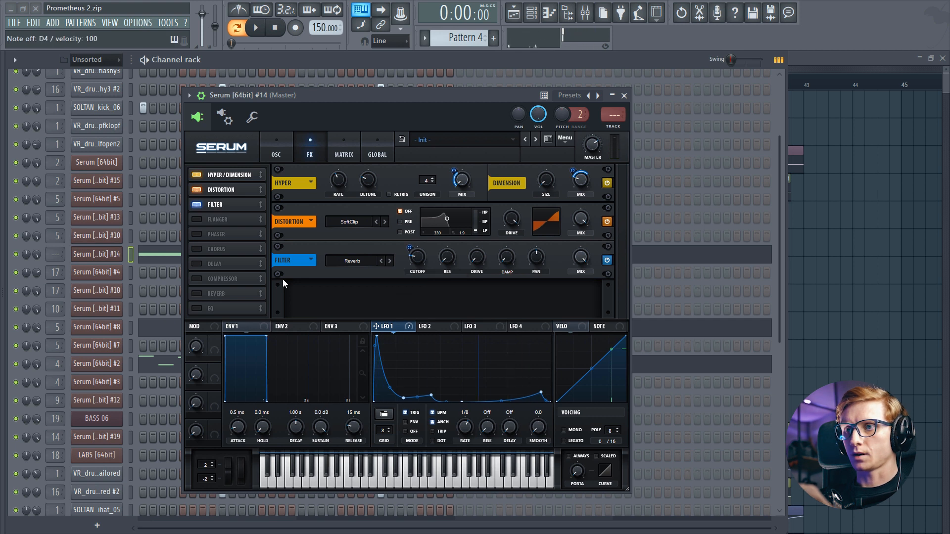
Step: Enable the Compressor directly after the FX filter, turn on multiband mode and set its gain to 8.3 dB
left_click(199, 278)
left_click_drag(199, 278, 209, 215)
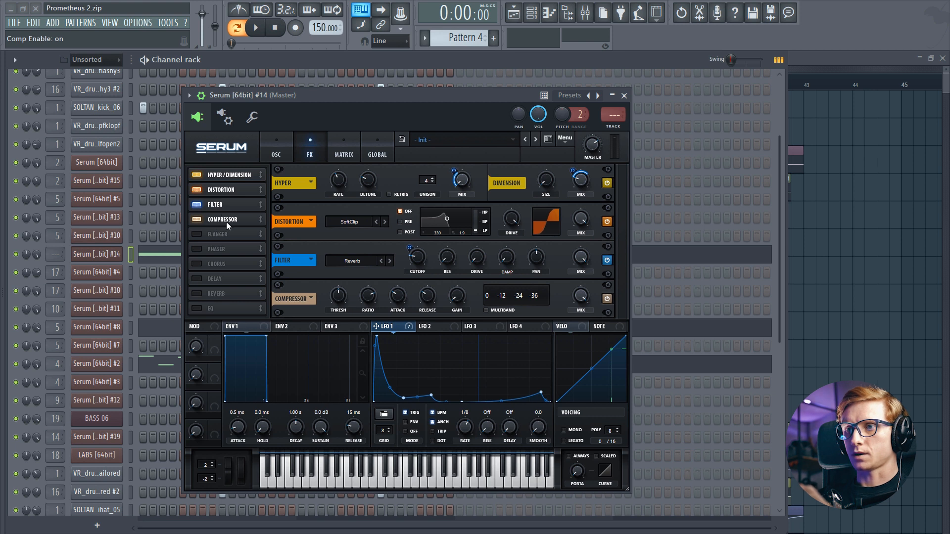
key("x")
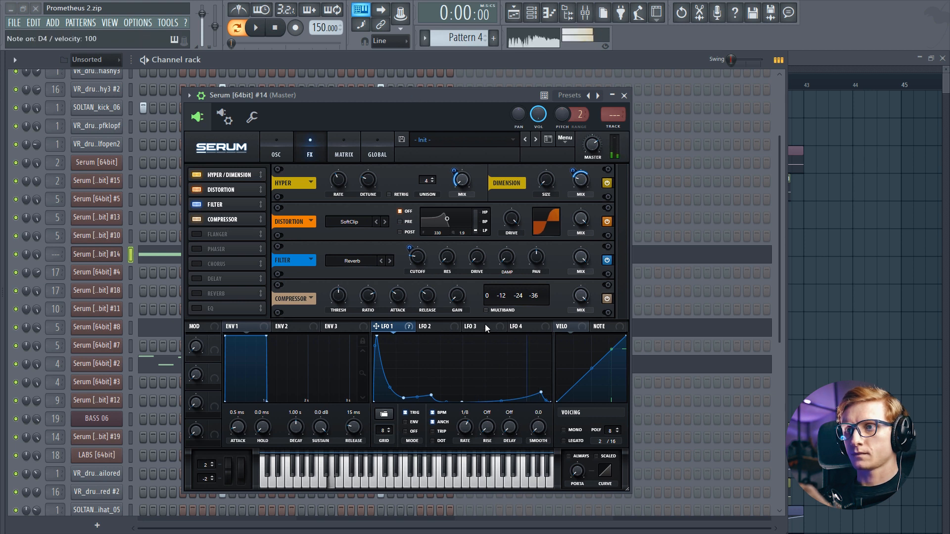
left_click(486, 310)
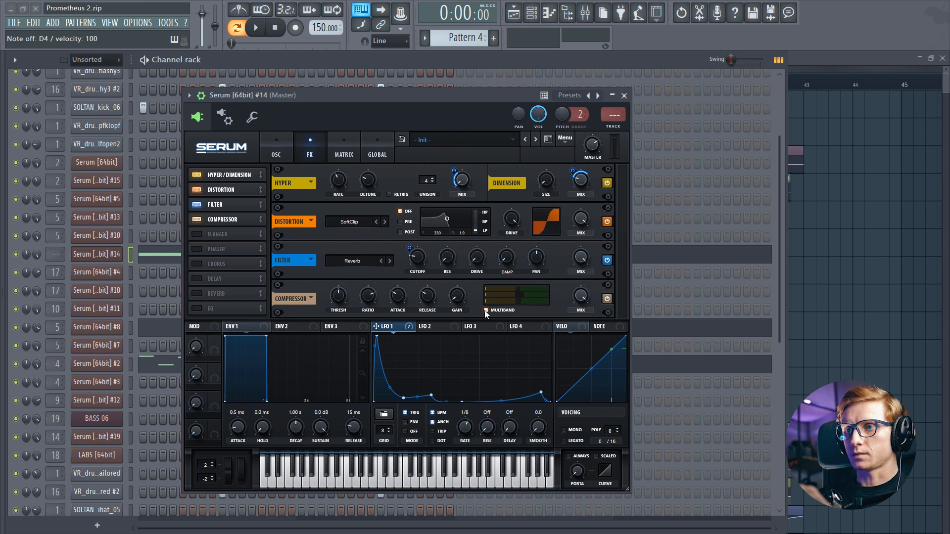
mouse_move(461, 300)
left_mouse_down()
mouse_move(450, 286)
mouse_move(461, 298)
mouse_move(459, 270)
mouse_move(461, 298)
left_mouse_up()
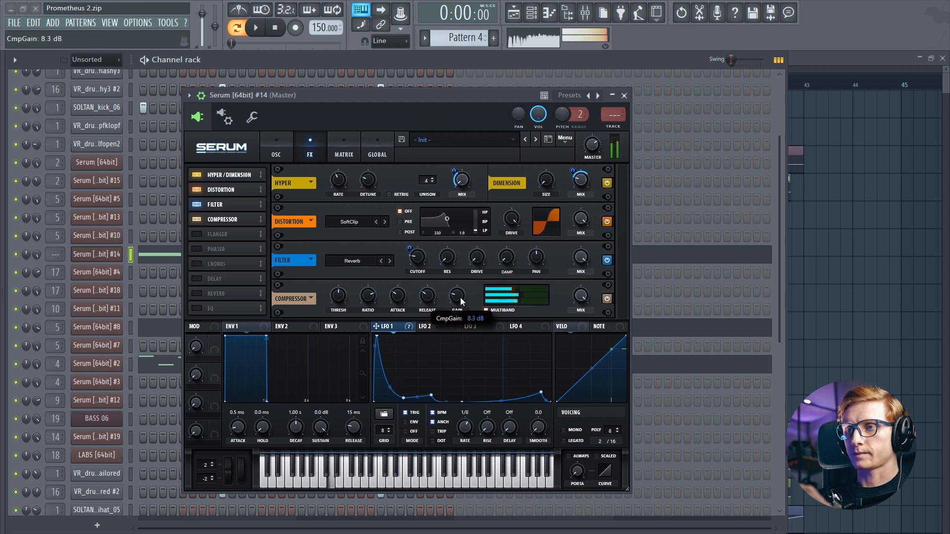
Step: Route Serum #14 to mixer track 5 and audition the patch with a few notes
scroll(614, 115, "up", 5)
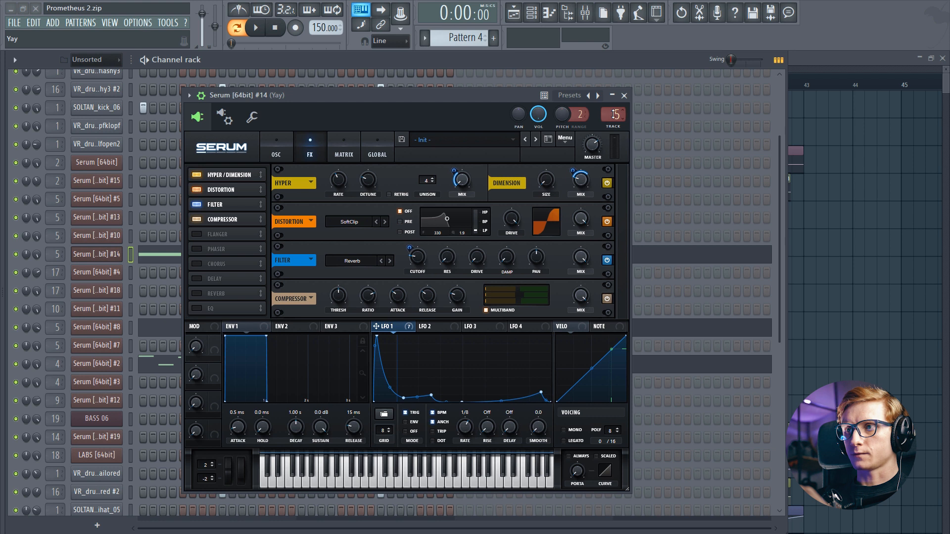
left_click_drag(480, 92, 479, 89)
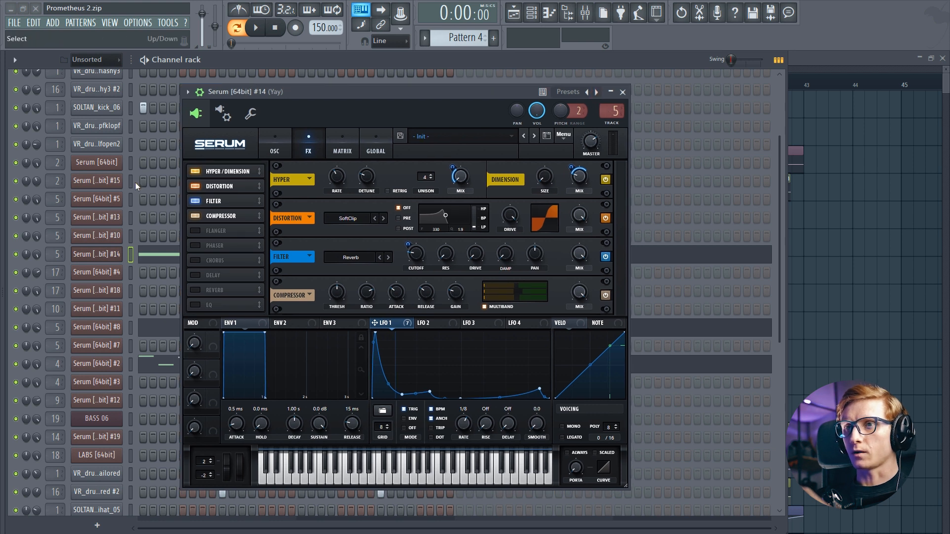
key("c")
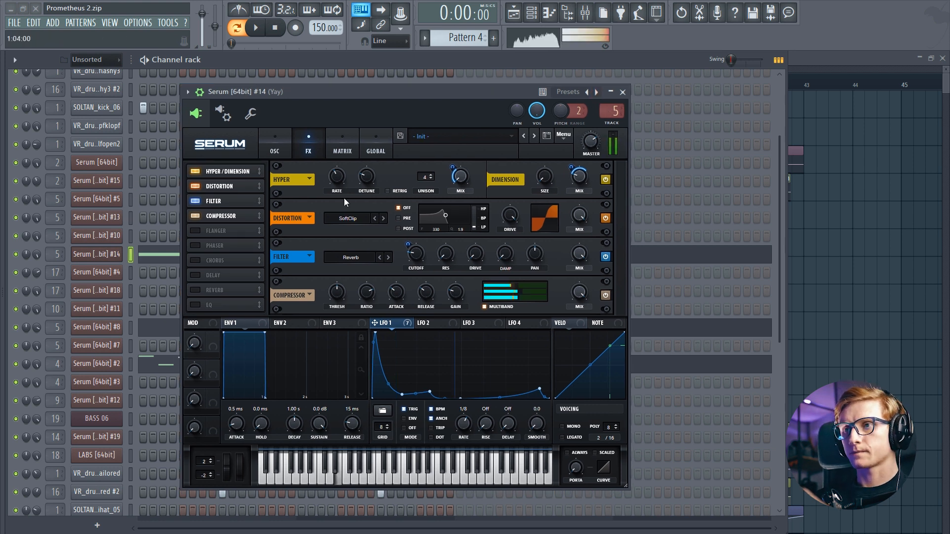
key("z")
left_click_drag(306, 462, 260, 473)
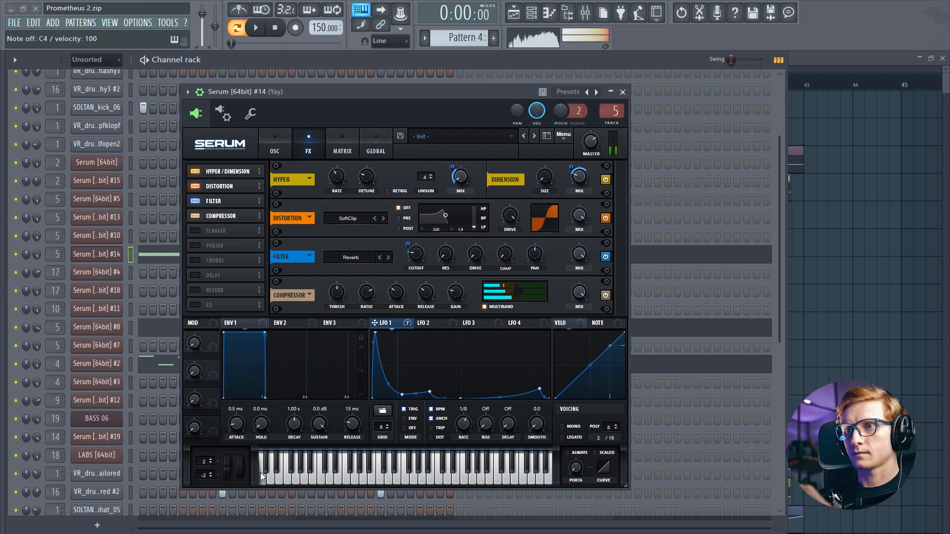
Step: Close the Serum #14 window, play Pattern 4 and inspect the effects chain on mixer track 5
left_click(275, 146)
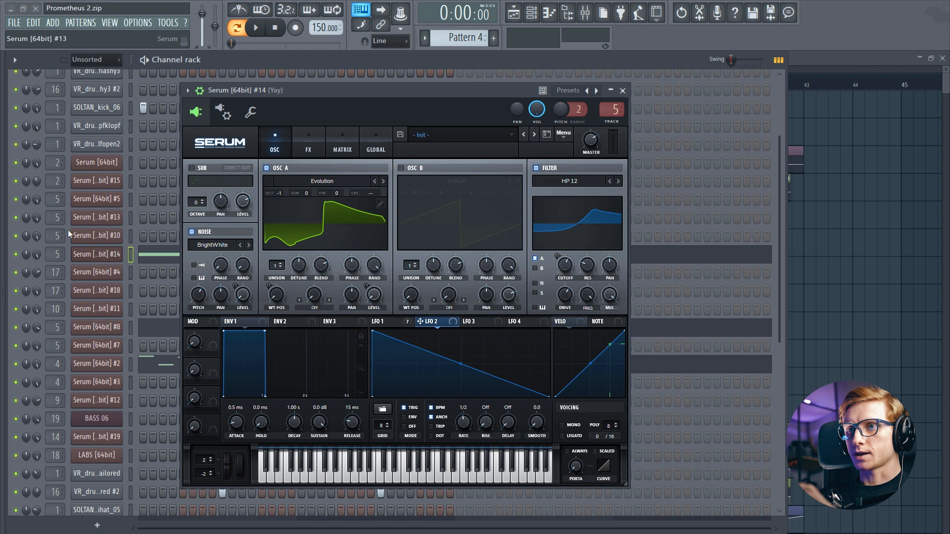
left_click(95, 253)
key("space")
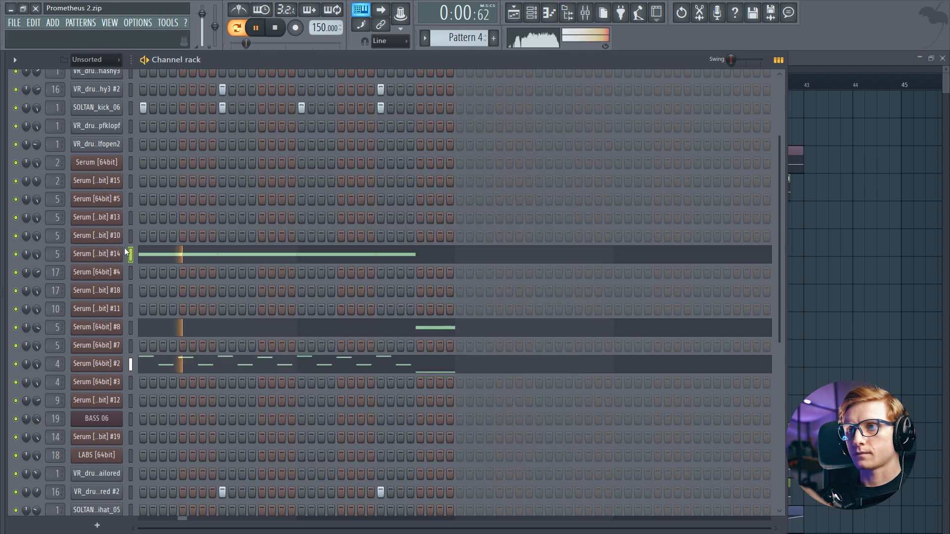
key("F9")
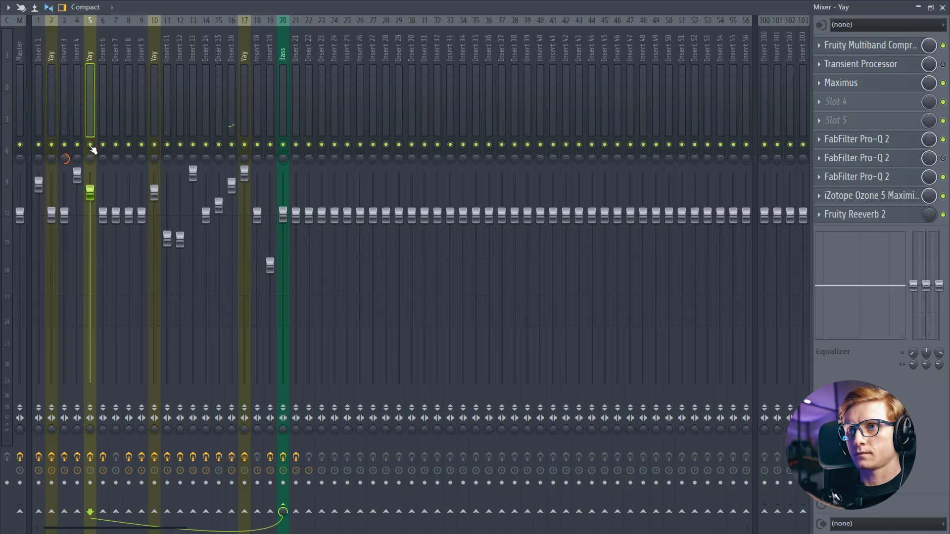
key("F9")
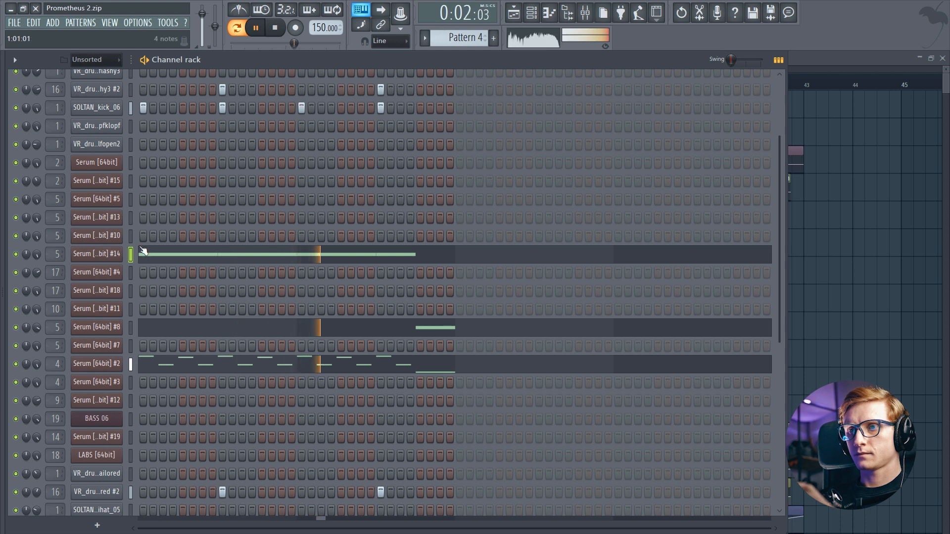
Step: Play the song from bar 33 to hear the bass in the full mix, check the mixer levels and stop playback
key("F5")
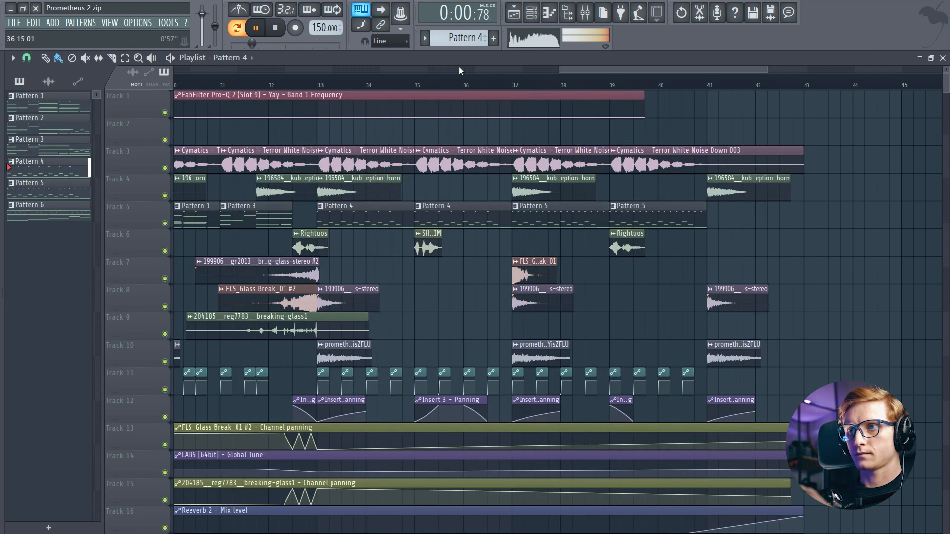
left_click(318, 80)
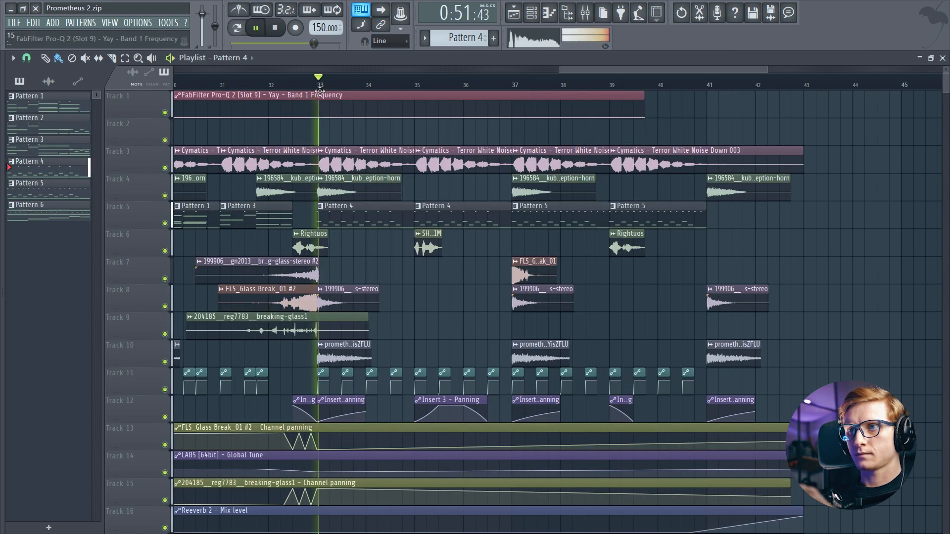
key("F6")
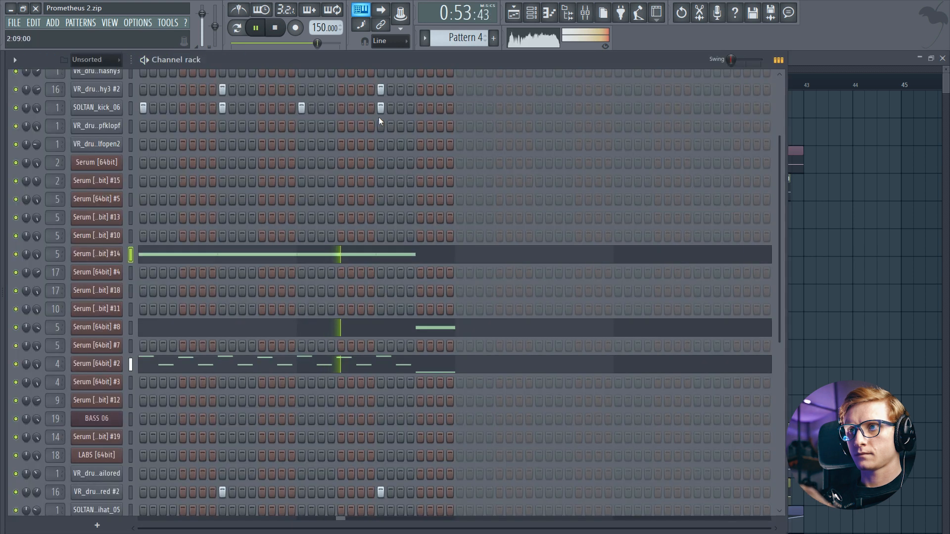
key("F9")
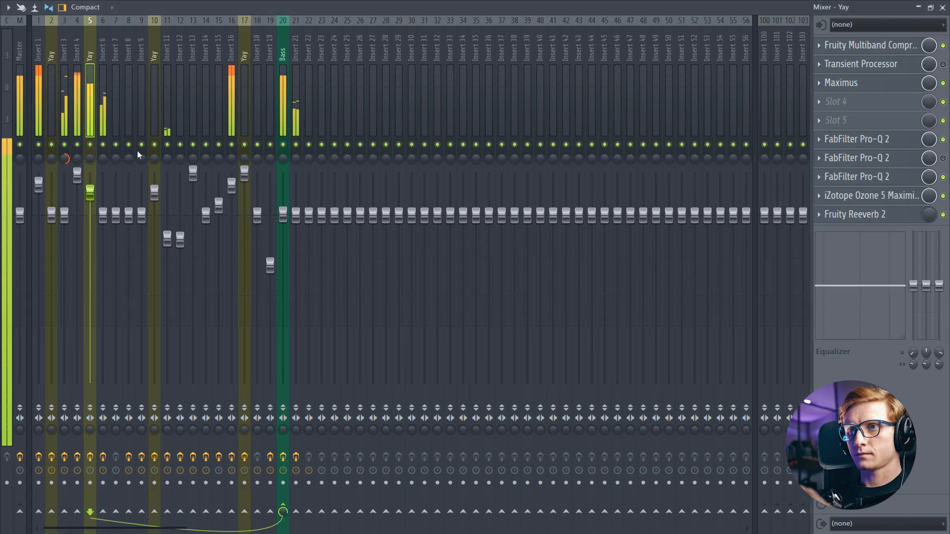
key("F9")
key("space")
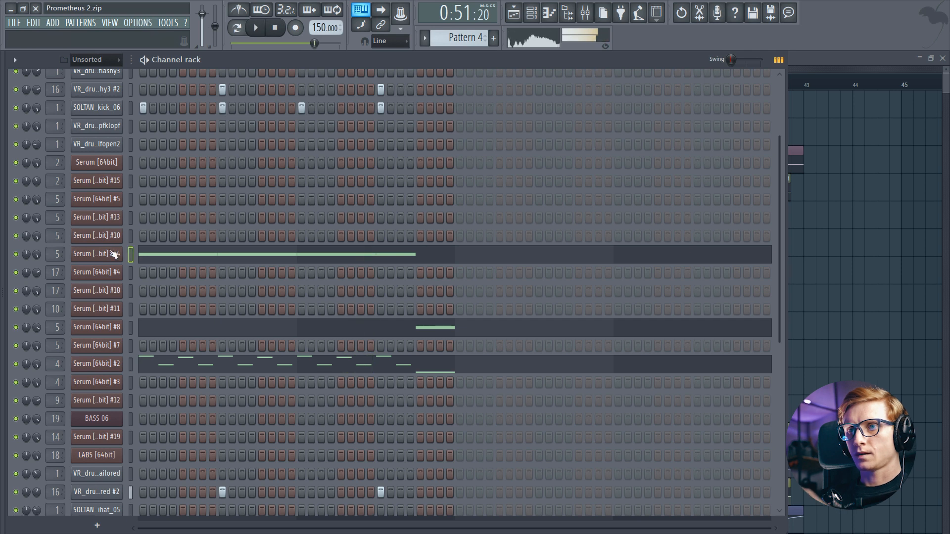
Step: Reopen Serum #14, audition the patch and review the LFO 1 shape and its oscillator, noise and filter assignments
left_click(113, 254)
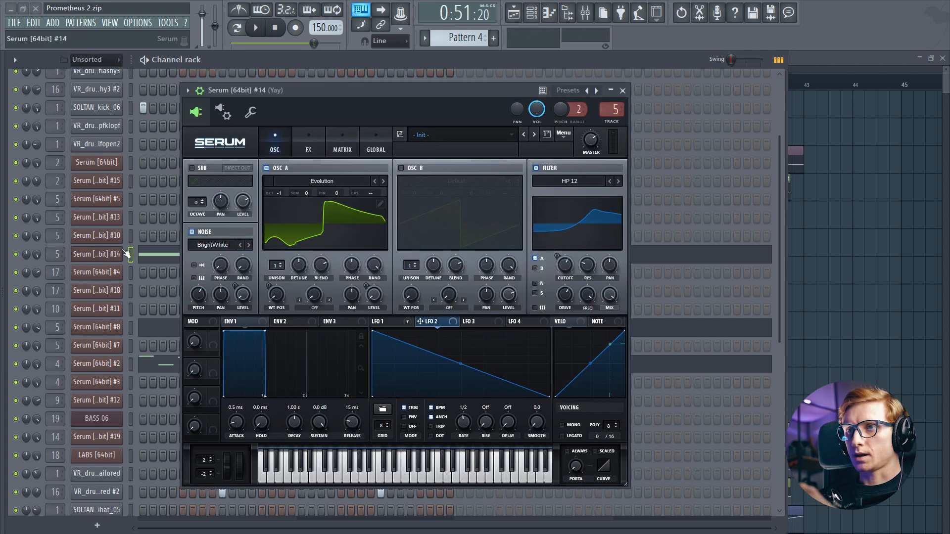
left_click_drag(322, 88, 321, 93)
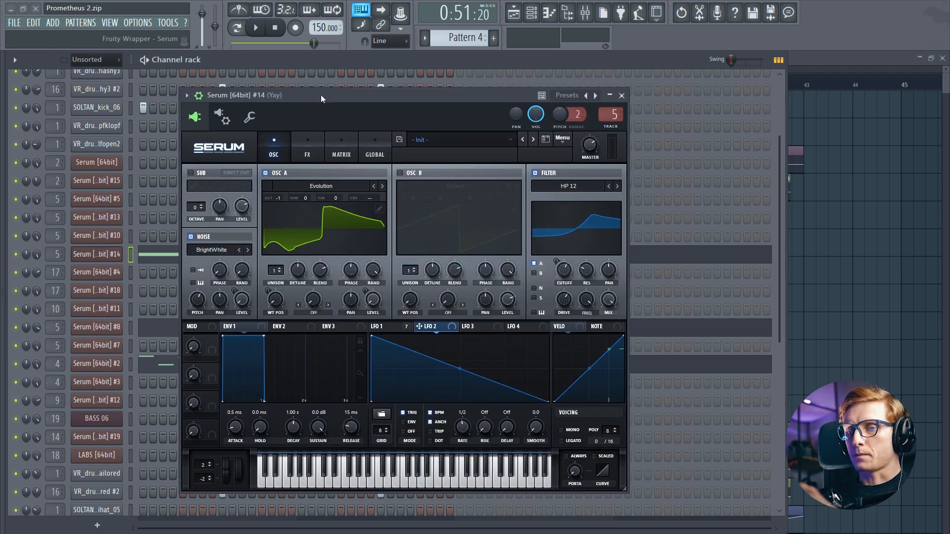
key("c")
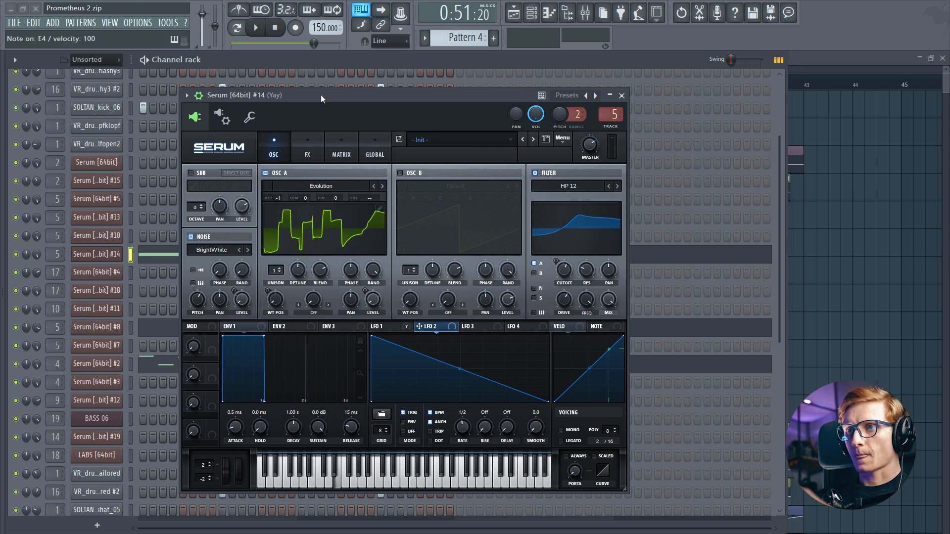
left_click(383, 326)
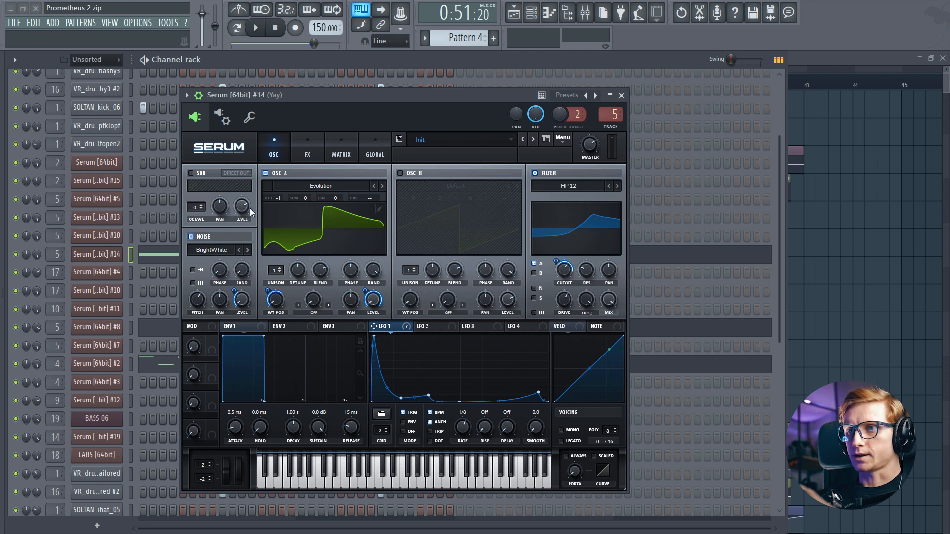
Step: Review the effects rack and the Reverb filter's cutoff modulation while auditioning notes, and close the Serum #14 window
left_click(299, 145)
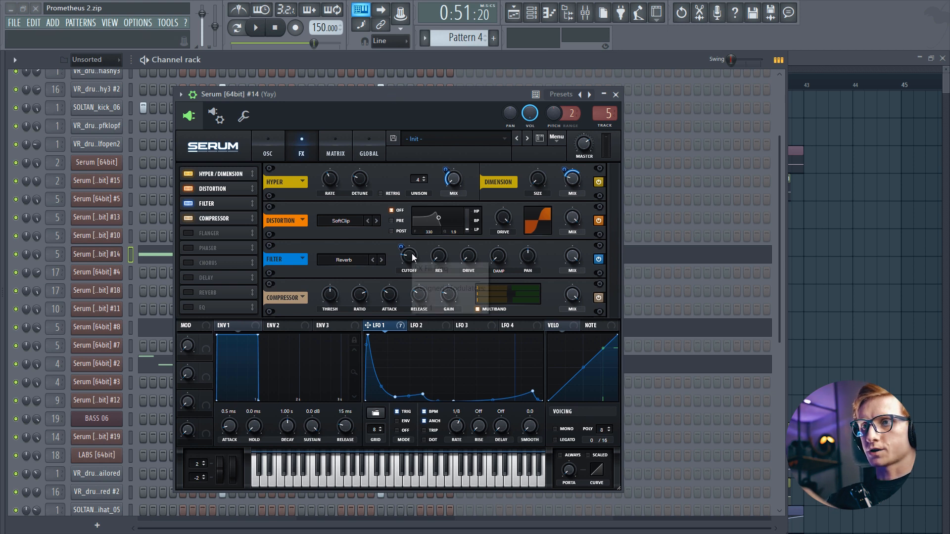
key("c")
key("c")
mouse_move(410, 255)
left_mouse_down()
mouse_move(412, 246)
mouse_move(411, 259)
left_mouse_up()
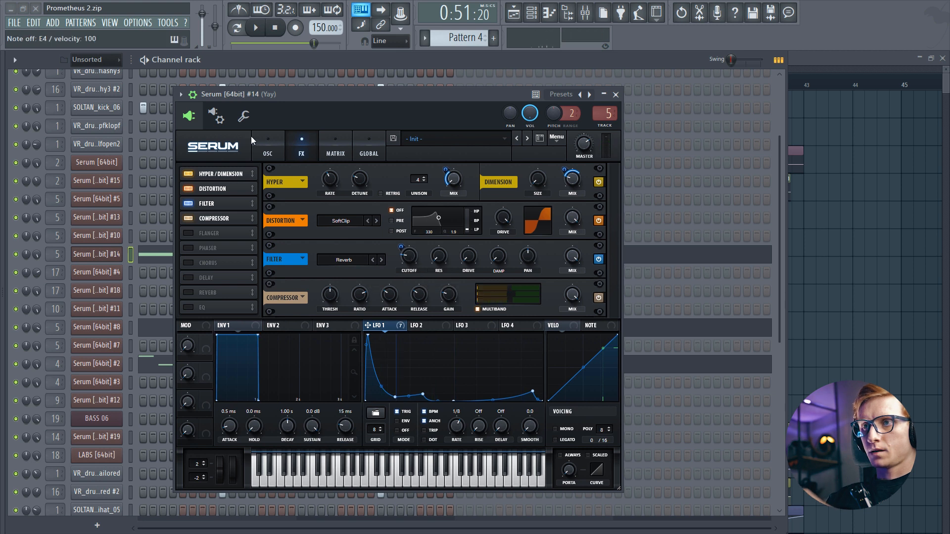
left_click(266, 146)
key("Escape")
scroll(161, 245, "up", 1)
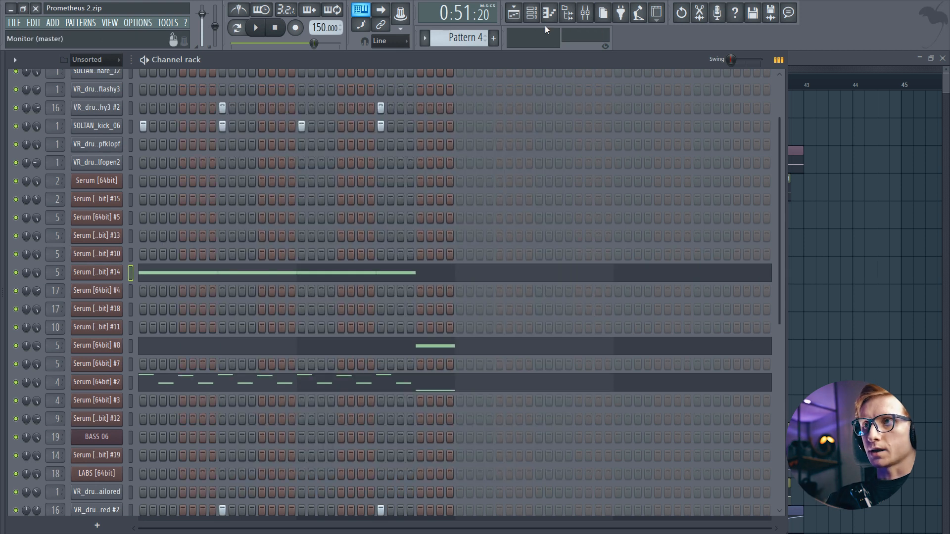
Step: Insert Edison in the effects chain of mixer track 5 (Yay) and arm it to record on input
left_click(585, 14)
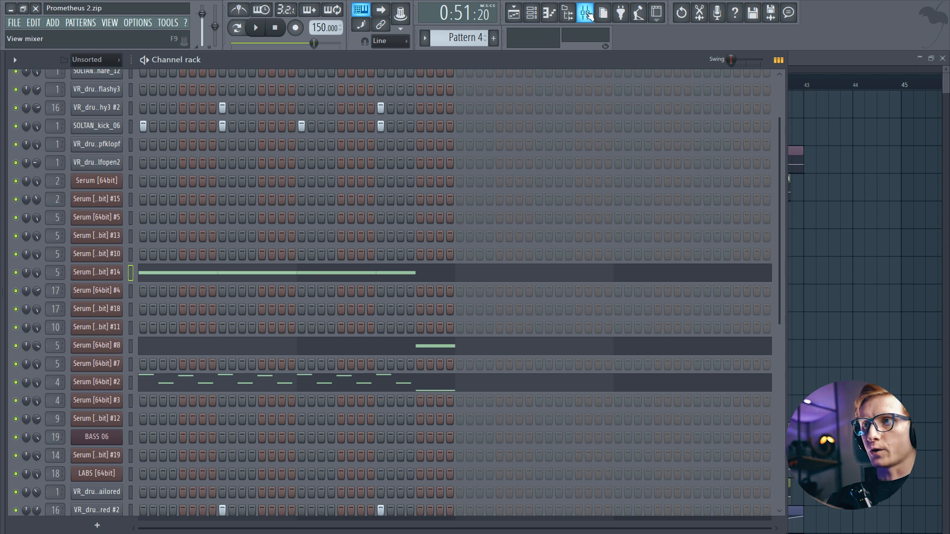
left_click(586, 13)
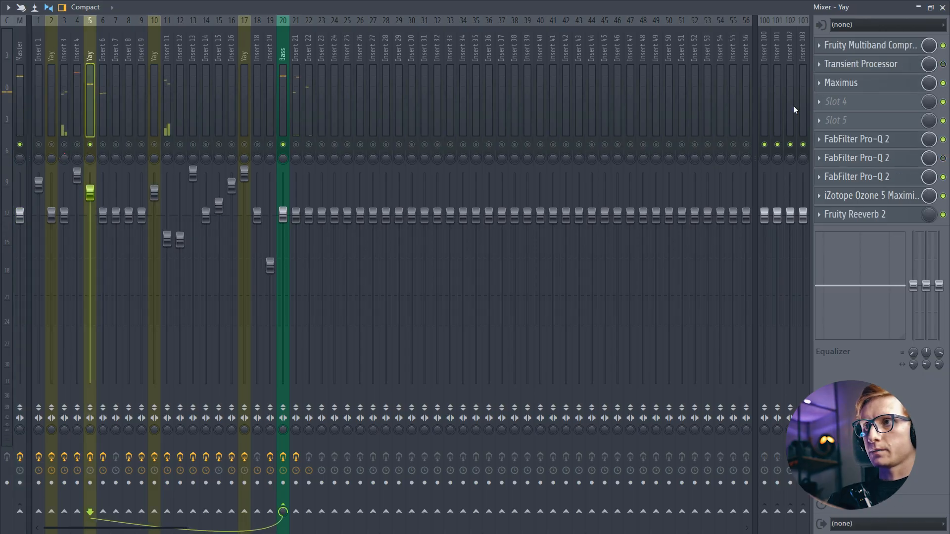
left_click(817, 102)
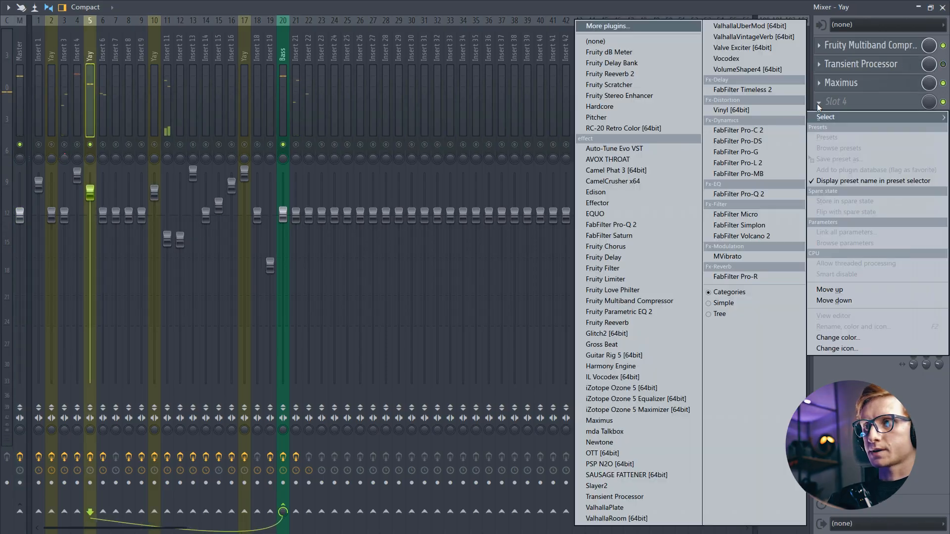
left_click(623, 193)
scroll(889, 122, "down", 2)
left_click_drag(889, 160, 890, 214)
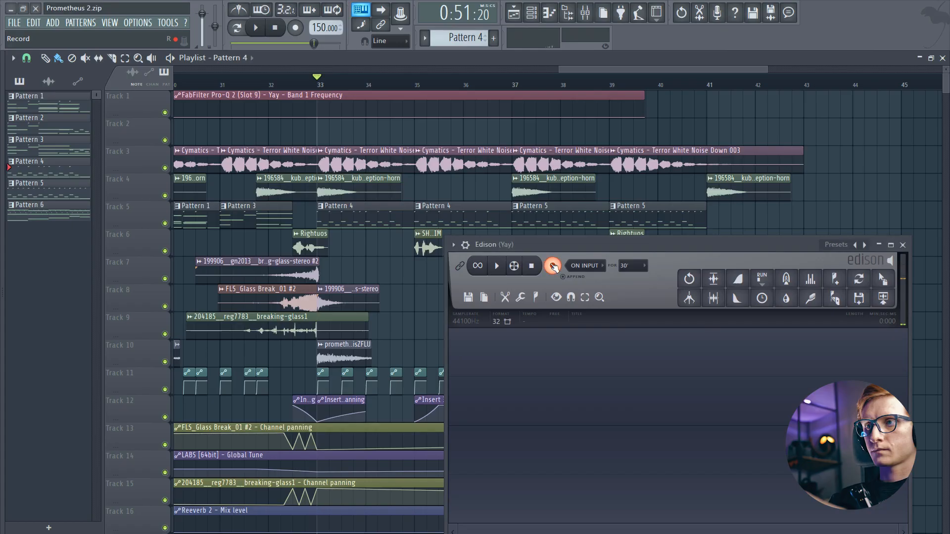
Step: Record the bass playing from bar 33 into Edison, stop the recording and bring the full waveform into view
key("space")
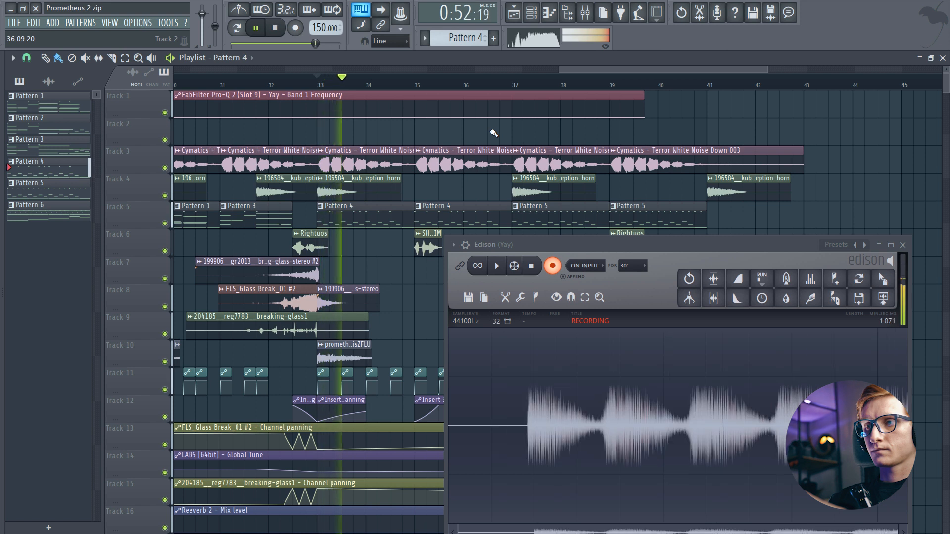
key("space")
left_click(532, 265)
left_click_drag(553, 245, 352, 88)
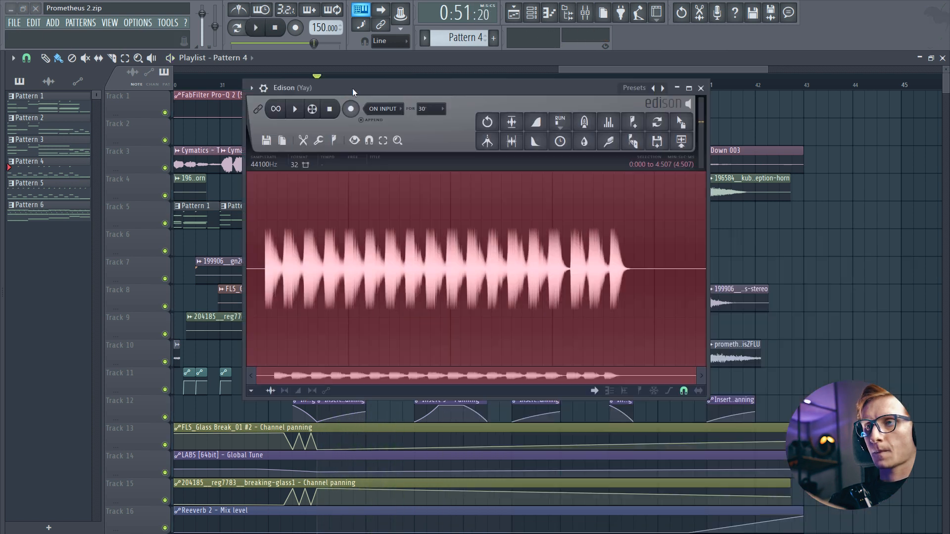
Step: Trim the Edison selection to the bass sound only, from 0:184 to 3:862
scroll(264, 237, "up", 5)
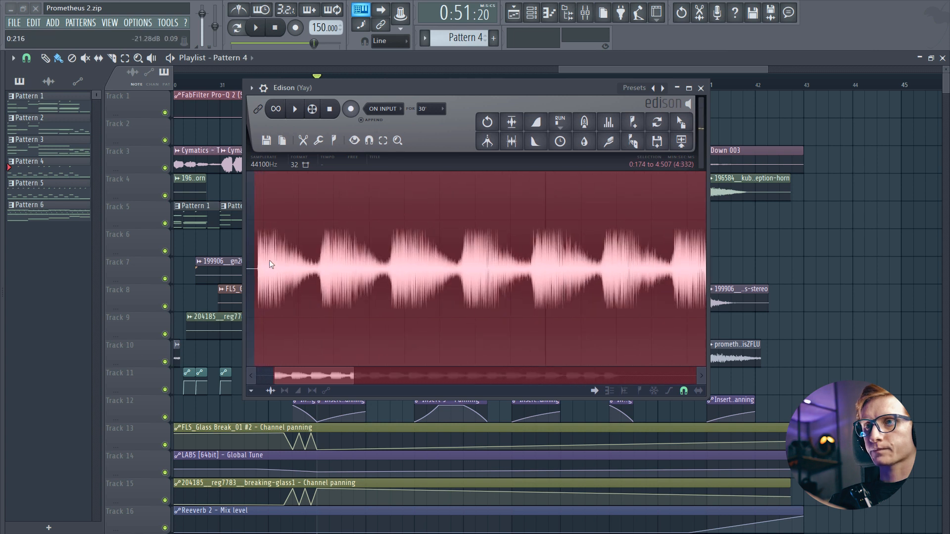
left_click_drag(328, 266, 331, 267)
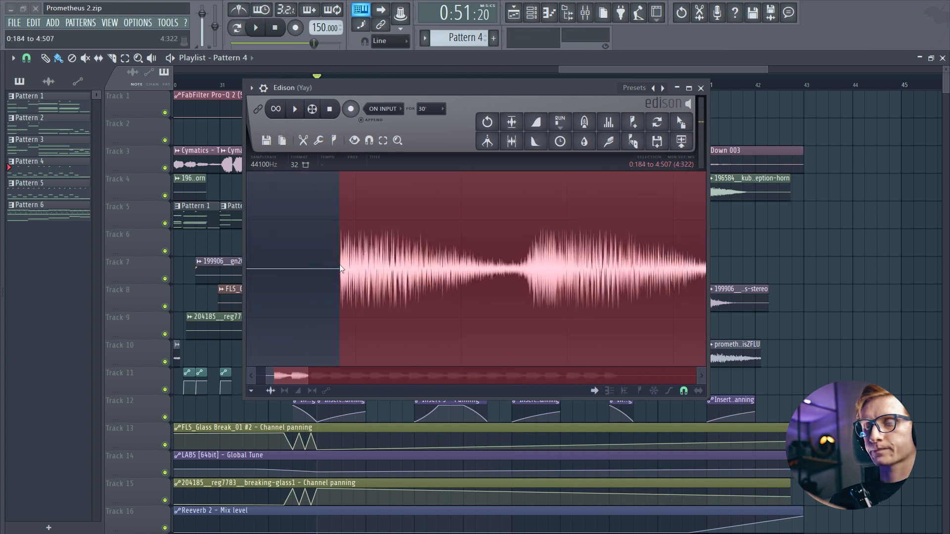
scroll(593, 288, "down", 5)
left_click_drag(705, 261, 640, 258)
Step: Add a DirectWave sampler channel from the full list of generator plugins
left_click(931, 59)
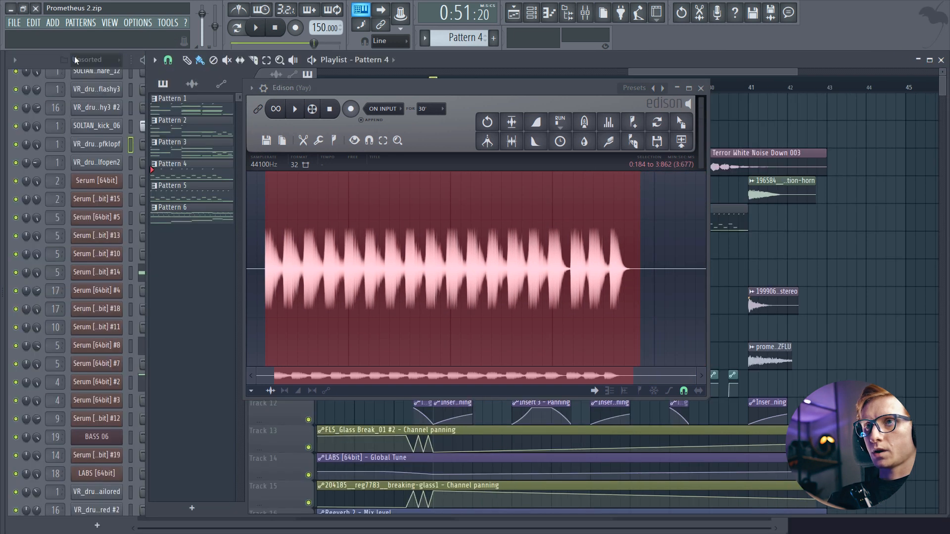
left_click(75, 60)
left_click(52, 23)
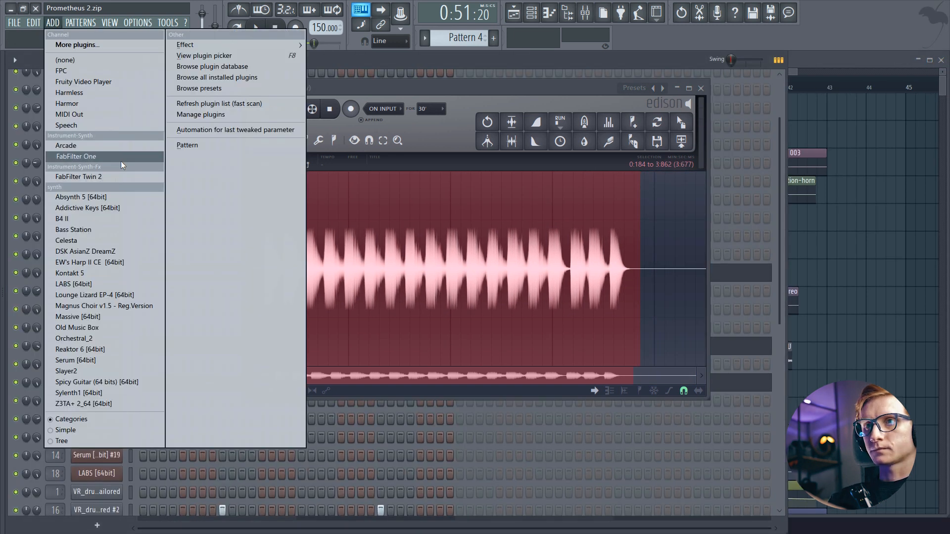
left_click(115, 46)
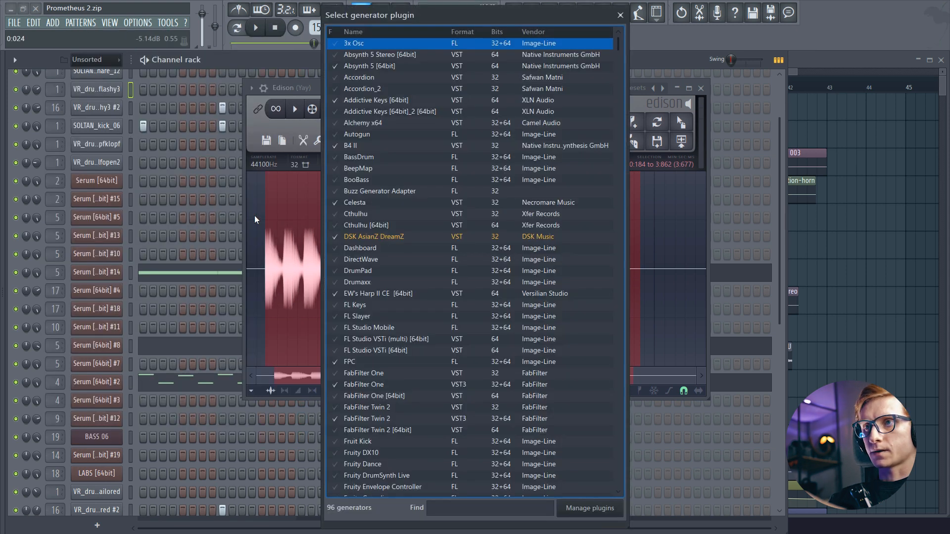
scroll(383, 270, "down", 4)
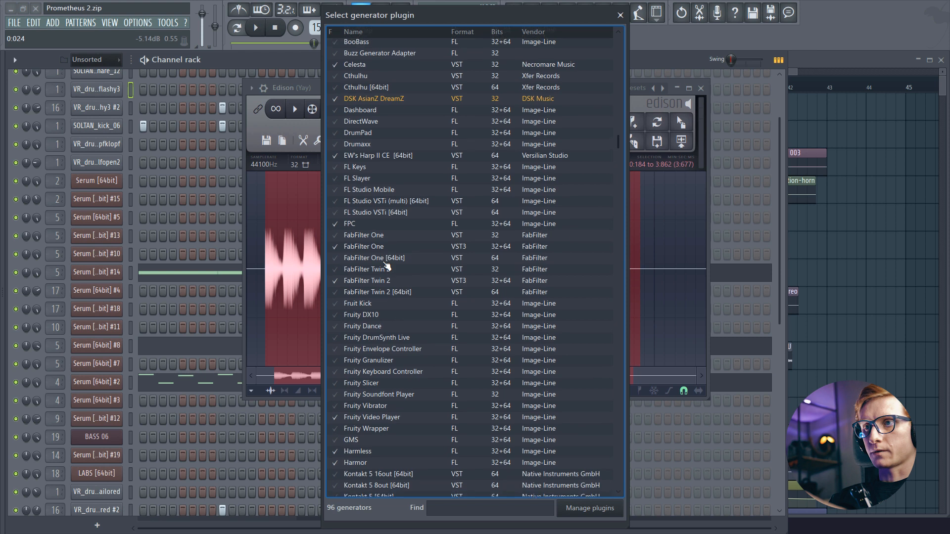
scroll(386, 267, "down", 1)
scroll(386, 266, "down", 4)
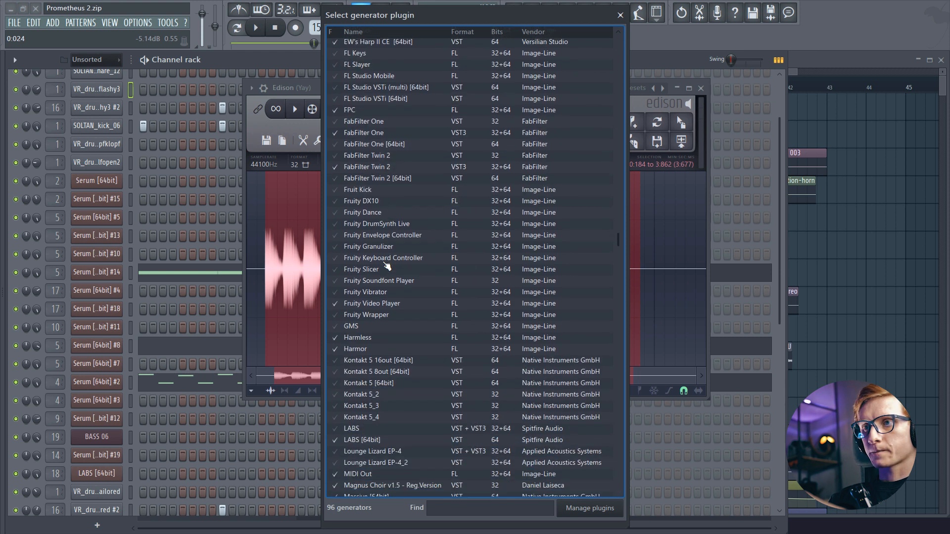
scroll(387, 252, "up", 6)
scroll(386, 244, "up", 1)
double_click(364, 212)
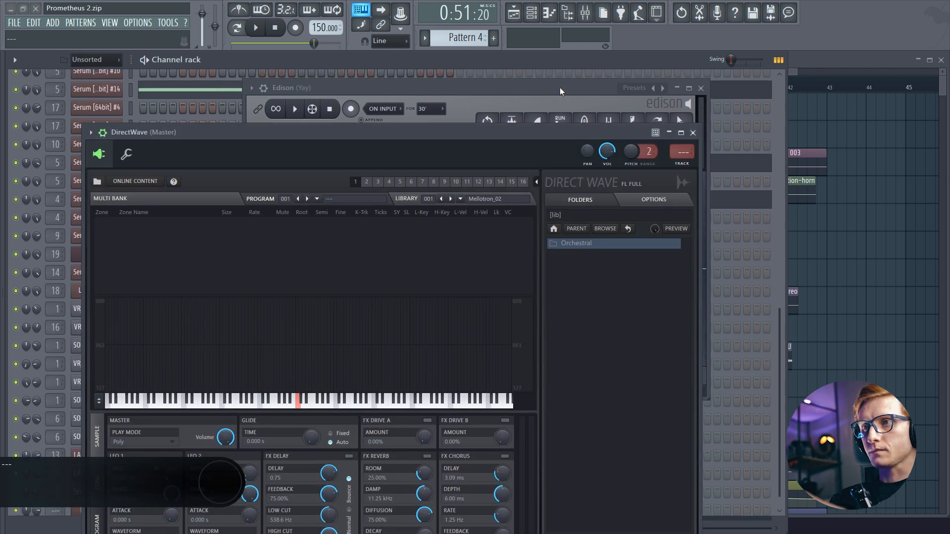
Step: Load the selected Edison recording into DirectWave as a zone, close Edison and audition the sample
left_click_drag(560, 87, 603, 79)
left_click_drag(724, 132, 303, 250)
left_click(744, 82)
left_click_drag(365, 130, 429, 55)
key("q")
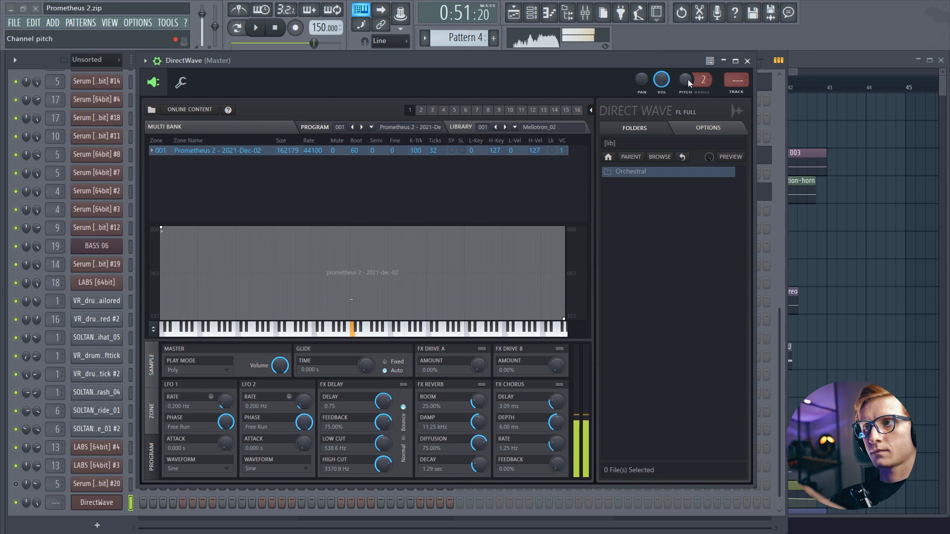
Step: Close the DirectWave window, mute the Serum #14 channel and route DirectWave to mixer track 32
left_click(109, 500)
scroll(142, 224, "up", 6)
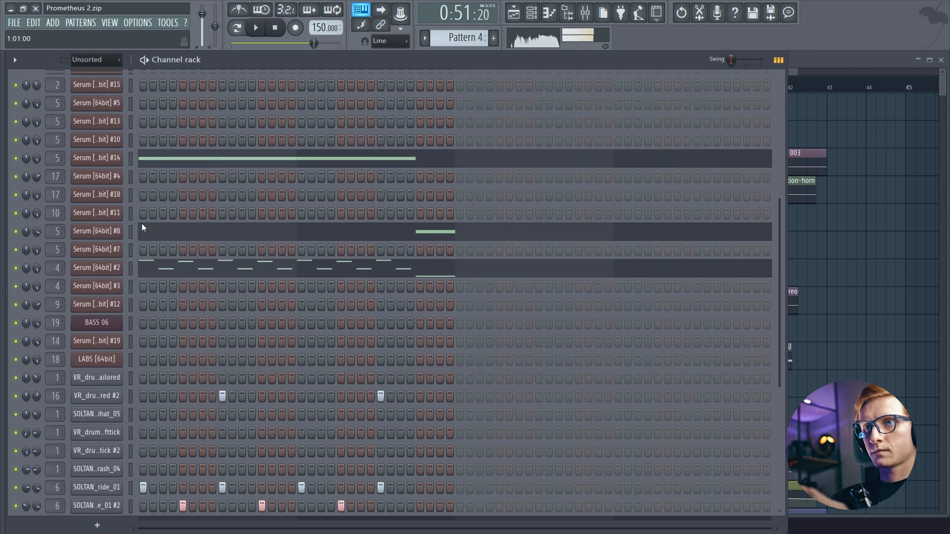
left_click(15, 191)
scroll(211, 313, "down", 2)
scroll(211, 312, "down", 5)
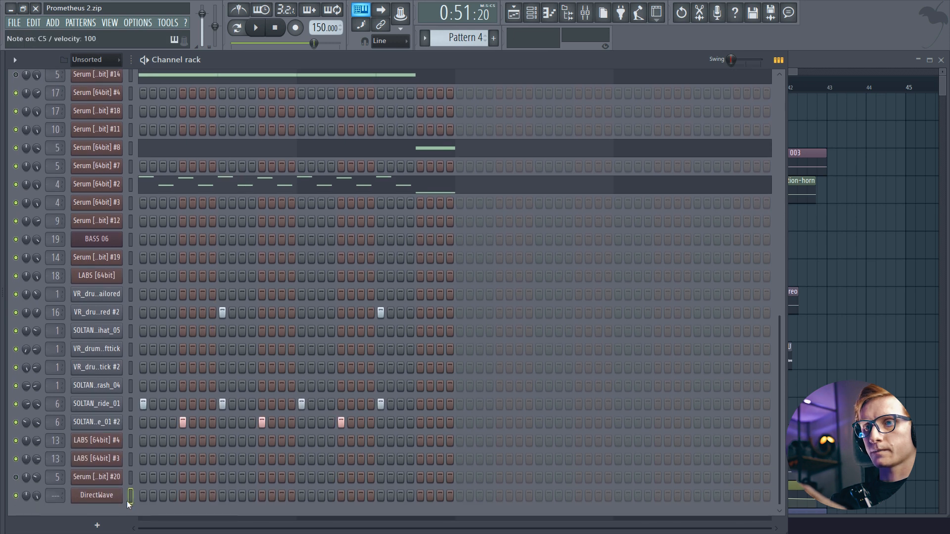
left_click_drag(52, 492, 53, 489)
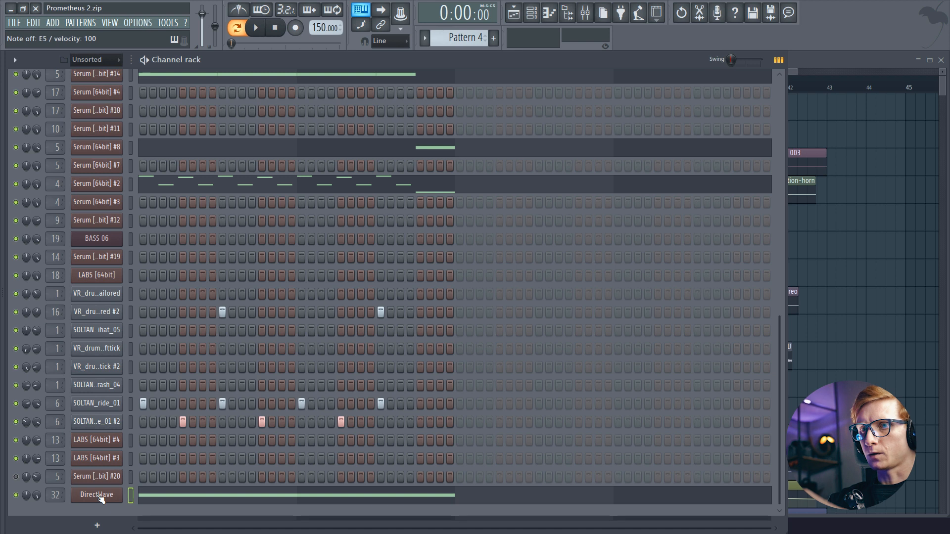
Step: Open DirectWave's piano roll and audition the sample at several pitches to compare its modulation speed
left_click(141, 490)
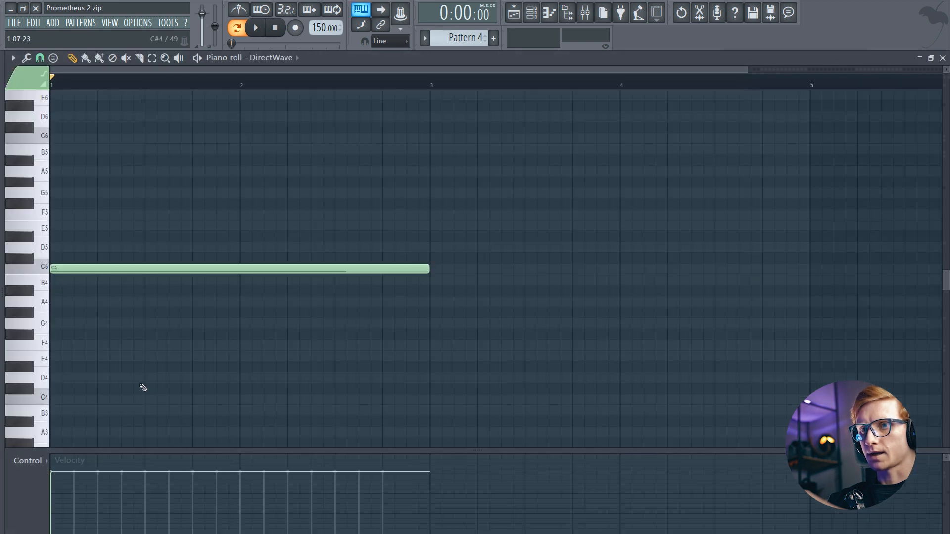
scroll(85, 299, "up", 2)
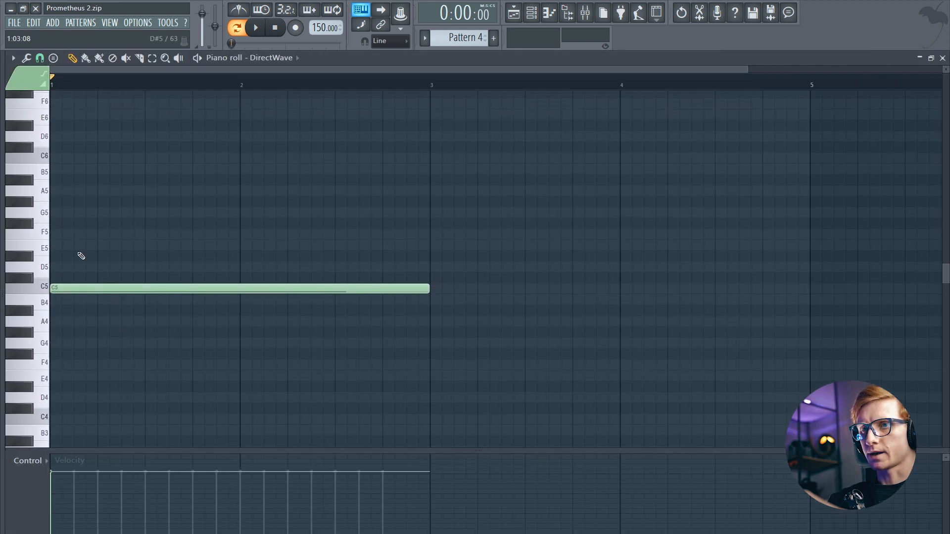
key("e")
key("v")
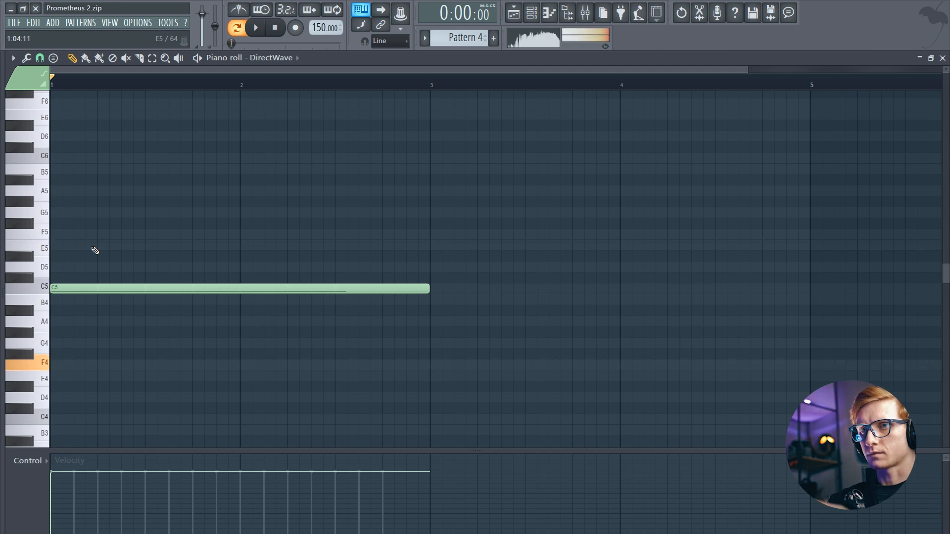
key("r")
key("v")
key("b")
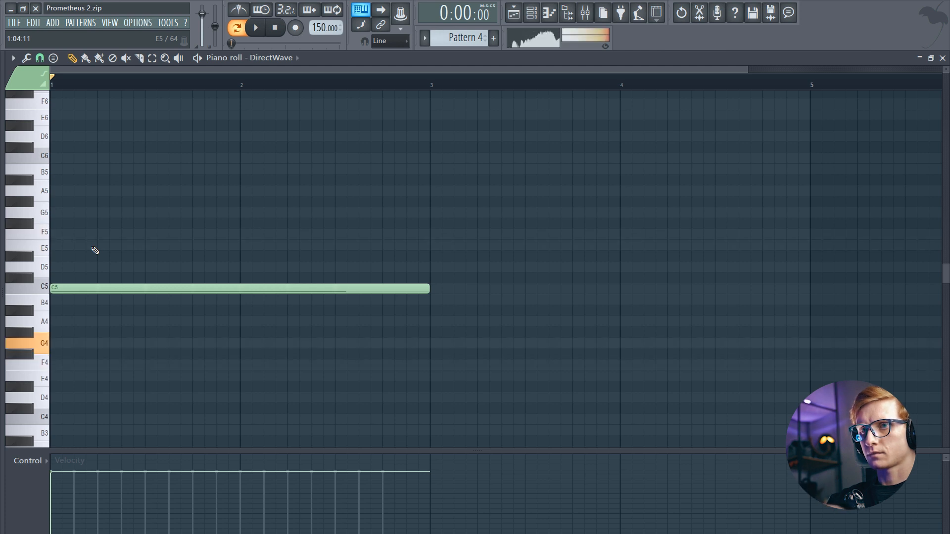
key("Escape")
Step: Enable time stretching in the Time settings of the DirectWave zone, audition it and close the sampler
left_click(77, 497)
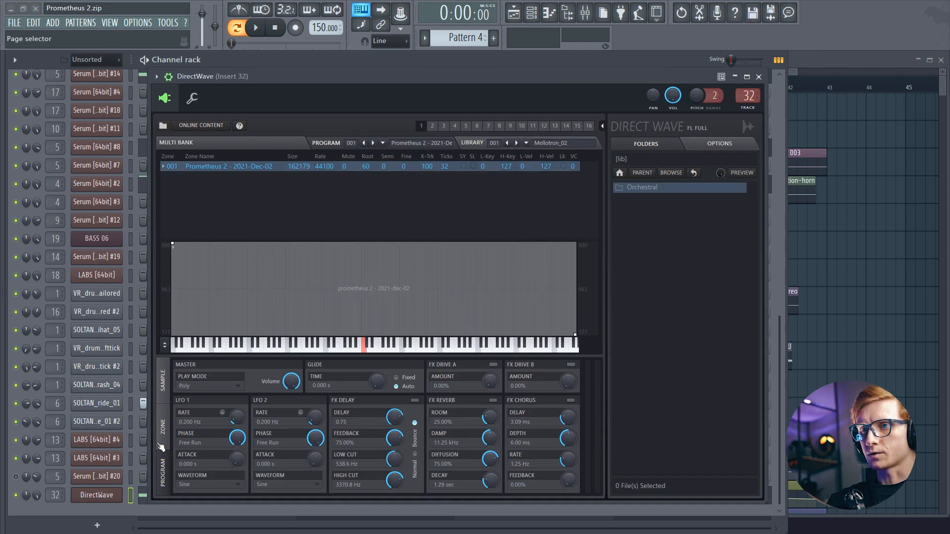
left_click(162, 428)
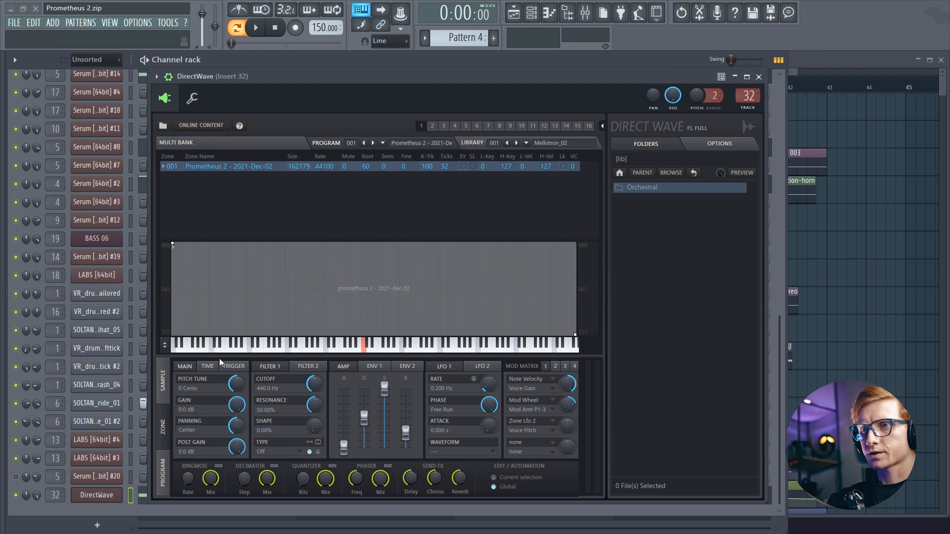
left_click(210, 367)
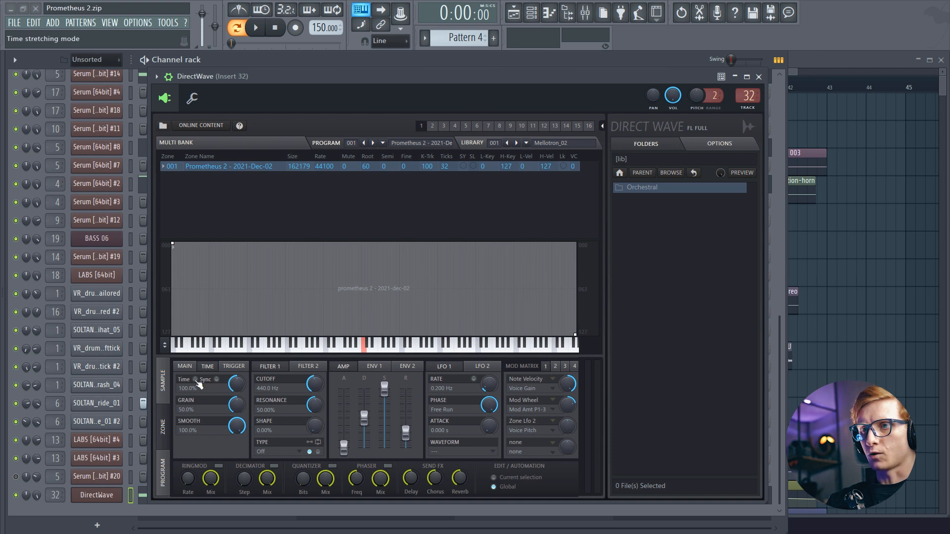
key("q")
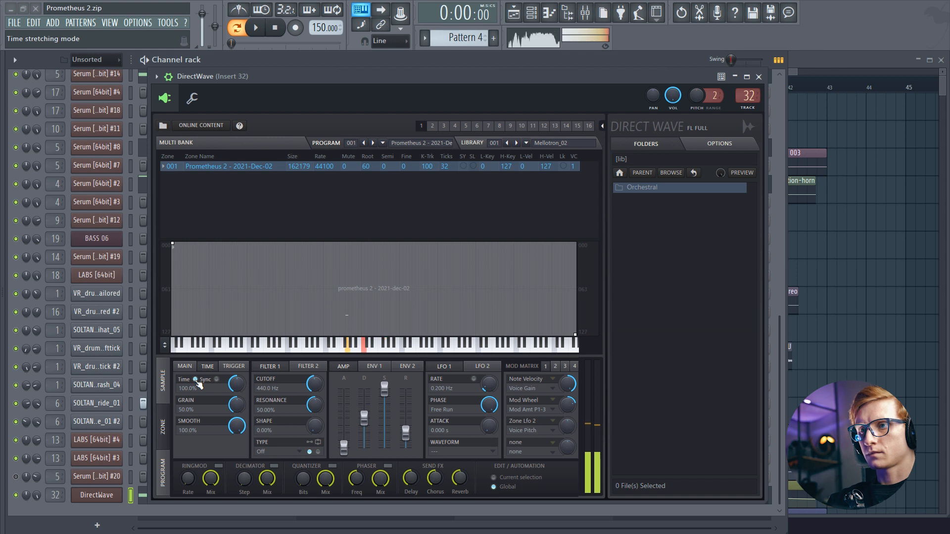
left_click(119, 493)
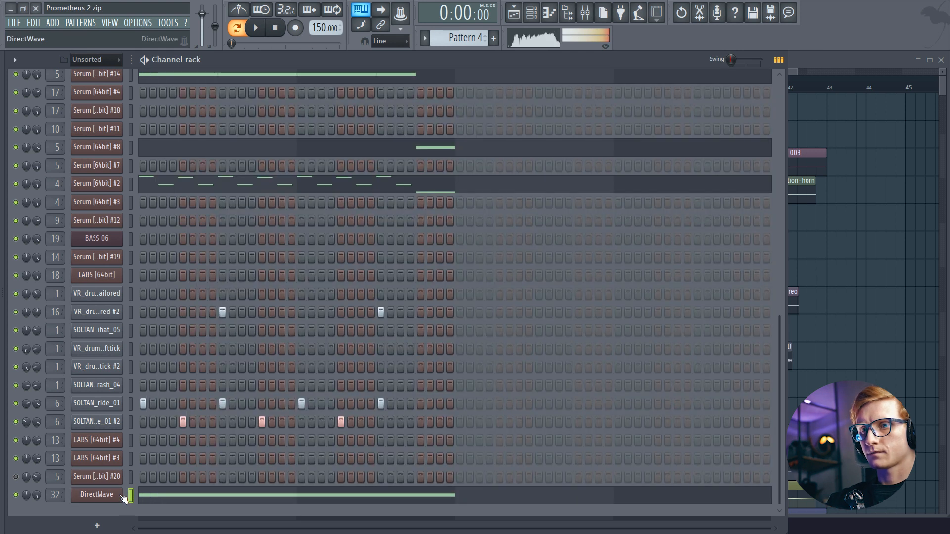
Step: Audition the time-stretched sample at different pitches from DirectWave's piano roll and play the pattern
key("F7")
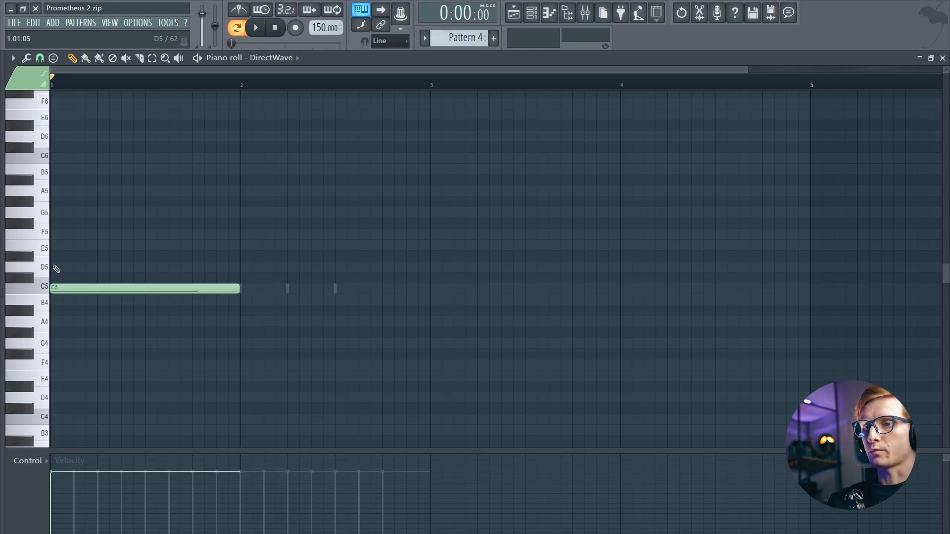
key("3")
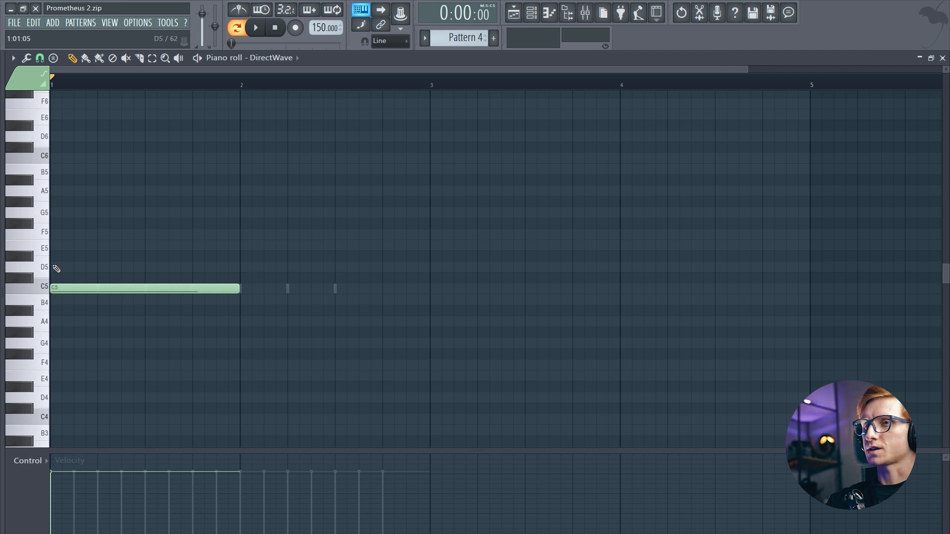
key("e")
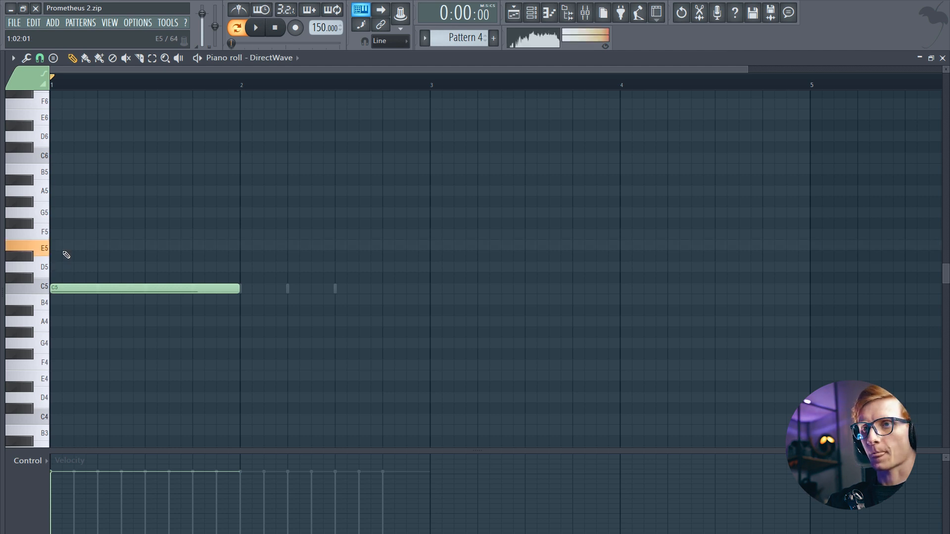
key("space")
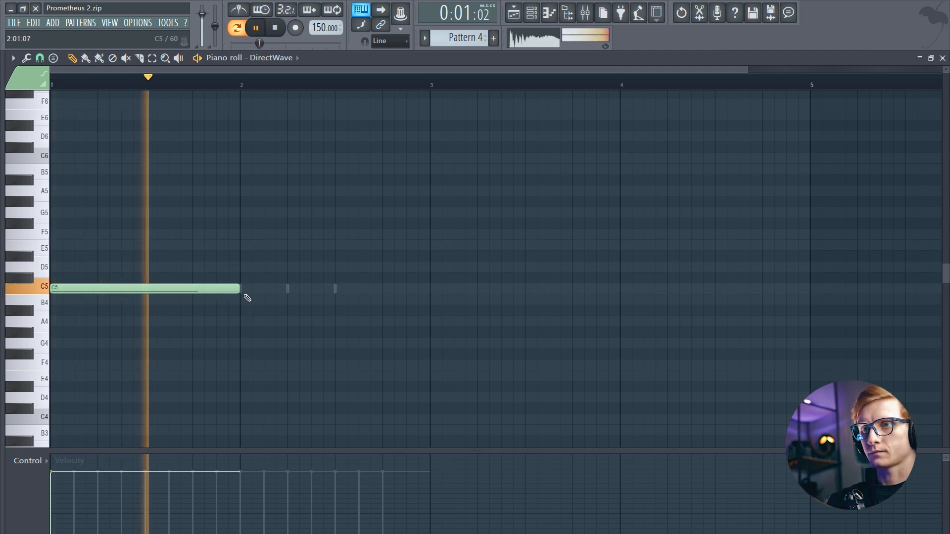
key("space")
Step: Shorten the C5 note to one beat and follow it with one-beat notes C#5, C5, B4, C5, C#5 and C5
left_click_drag(234, 288, 104, 287)
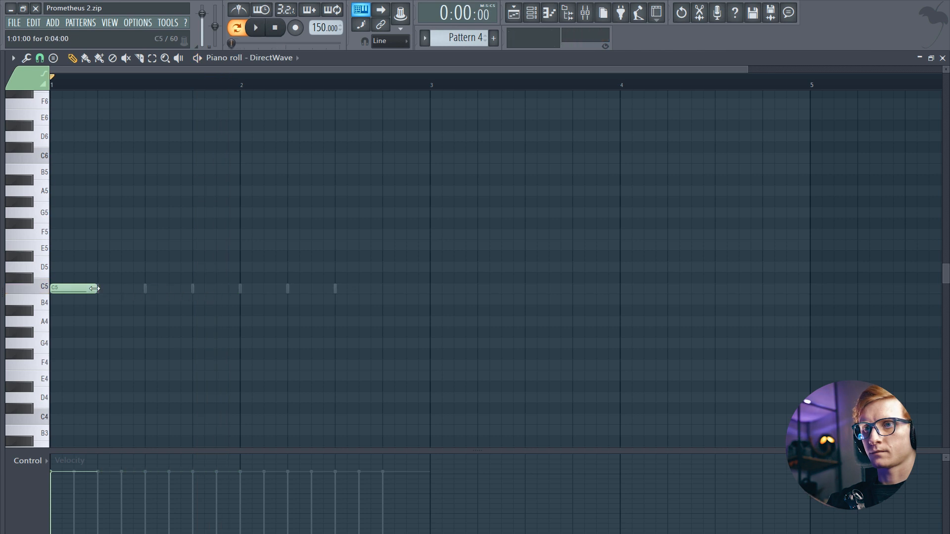
left_click(124, 277)
left_click_drag(190, 282, 143, 285)
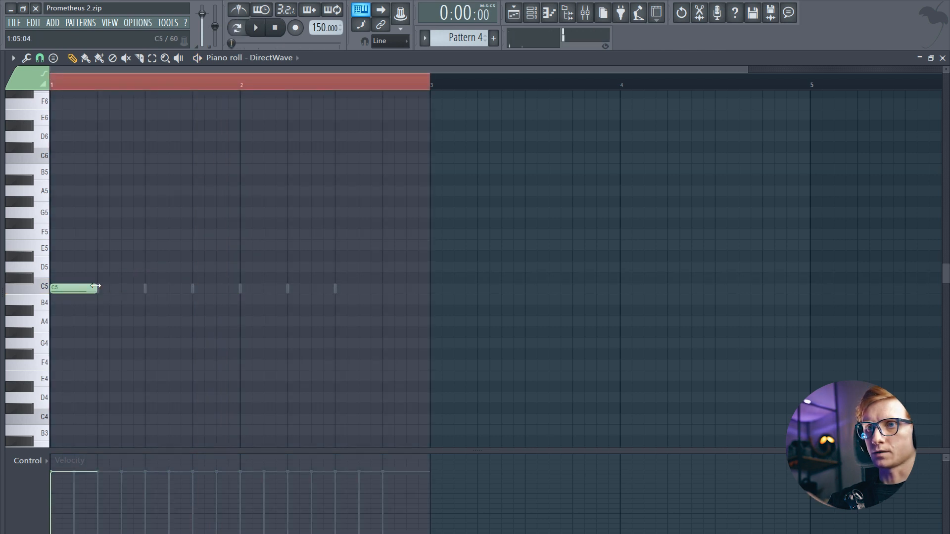
left_click(102, 279)
left_click(149, 289)
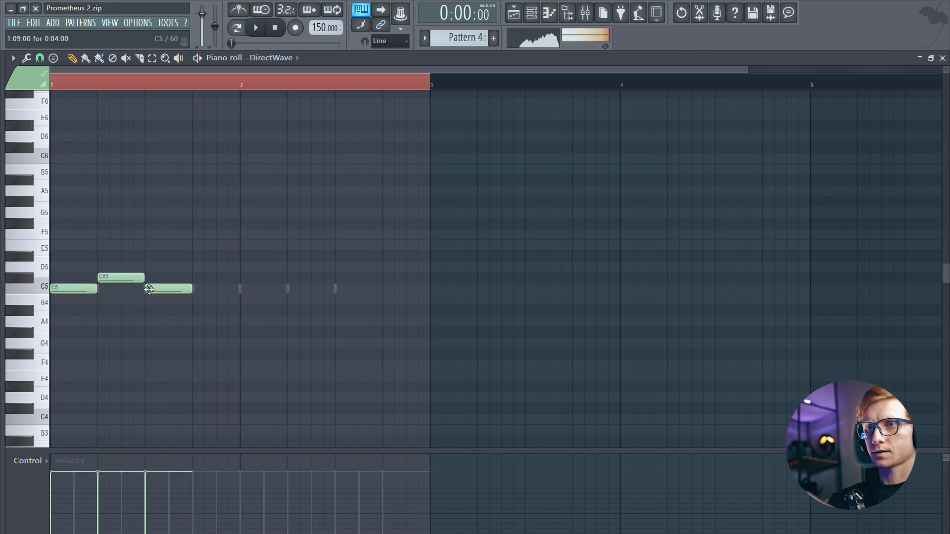
left_click(198, 299)
left_click(245, 289)
left_click(292, 278)
left_click(340, 288)
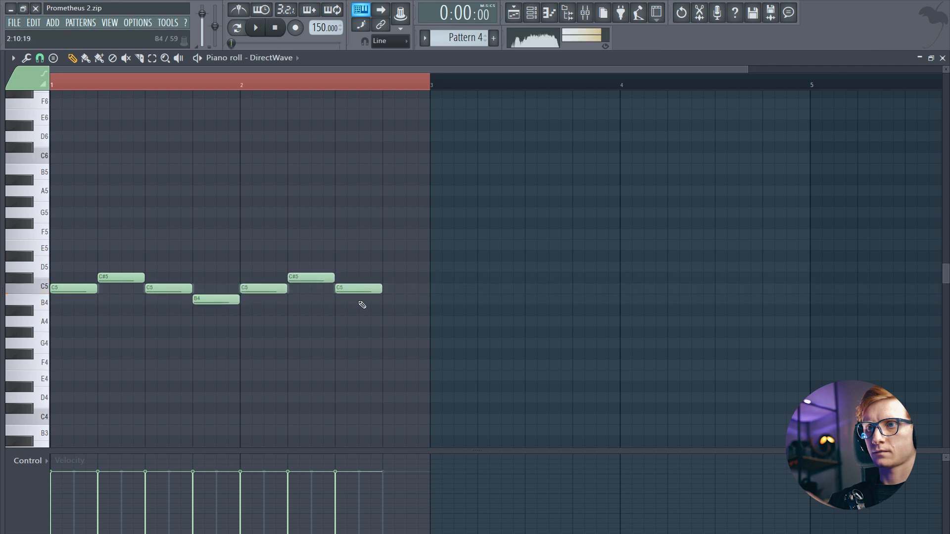
Step: Add a one-beat B4 note on the last beat of the DirectWave melody and play the song from bar 33
left_click(387, 299)
key("space")
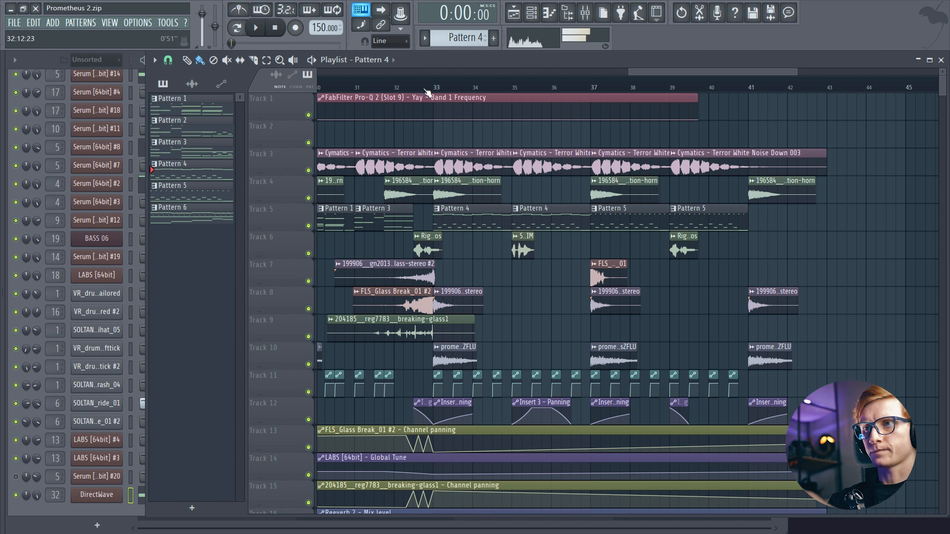
left_click(433, 88)
key("F6")
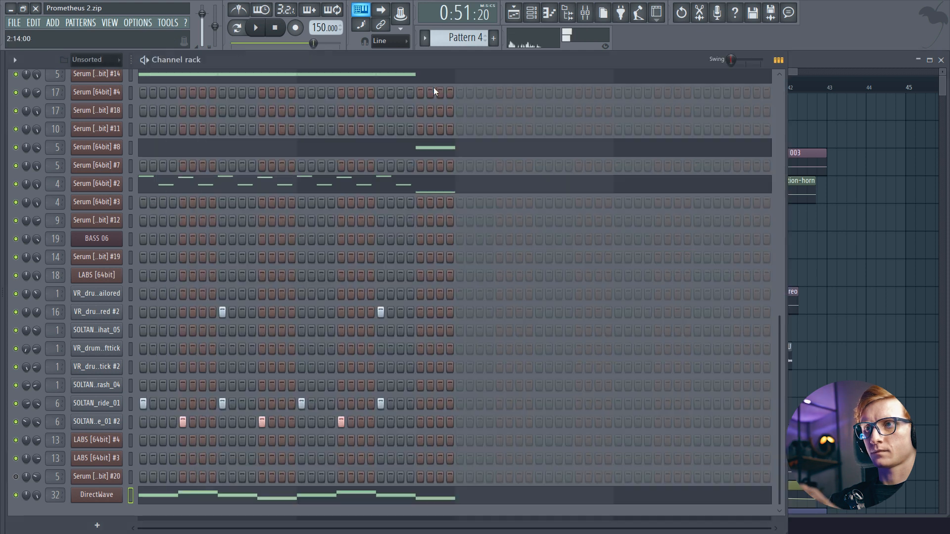
key("space")
Step: Raise the last DirectWave melody note to C5 during playback, listen to it and stop the song
left_click(213, 493)
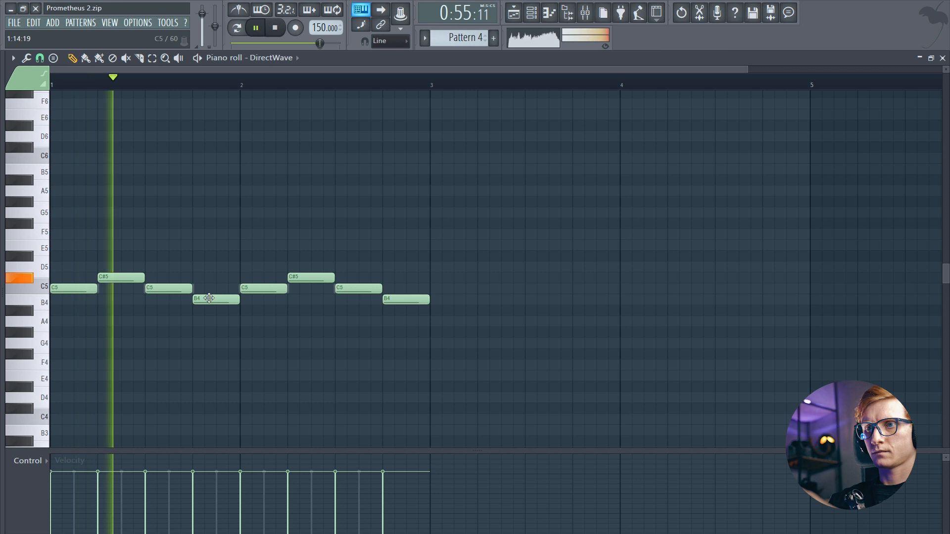
mouse_move(393, 299)
left_mouse_down()
mouse_move(393, 267)
mouse_move(391, 291)
left_mouse_up()
key("F7")
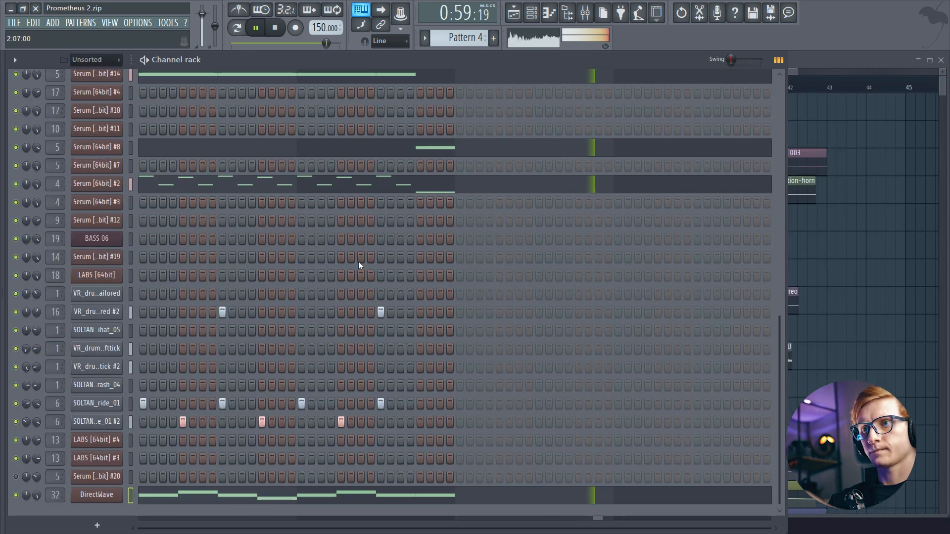
key("F5")
key("space")
Step: Remove the Transient Processor from slot 2 of the Yay insert 5 in the mixer
key("F6")
scroll(135, 269, "up", 5)
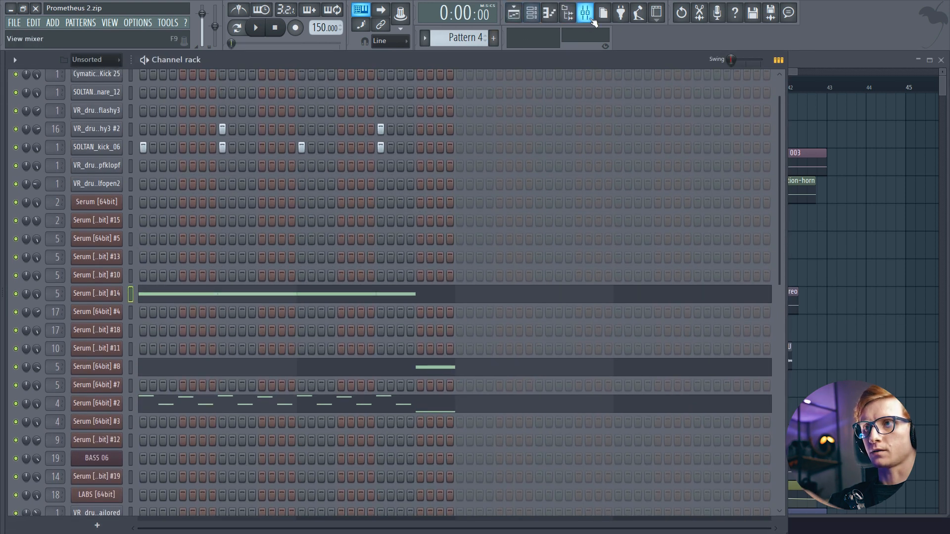
left_click(585, 12)
left_click(89, 89)
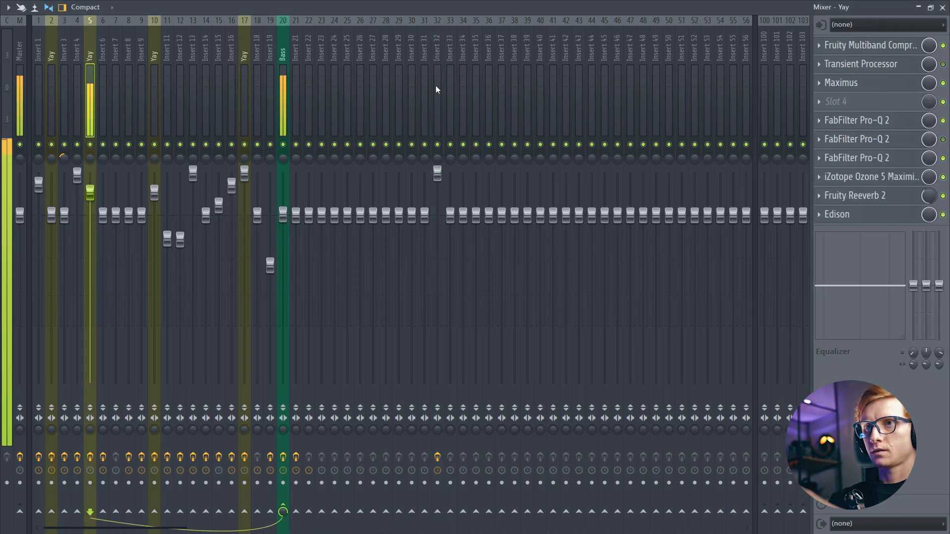
left_click(819, 64)
mouse_move(827, 77)
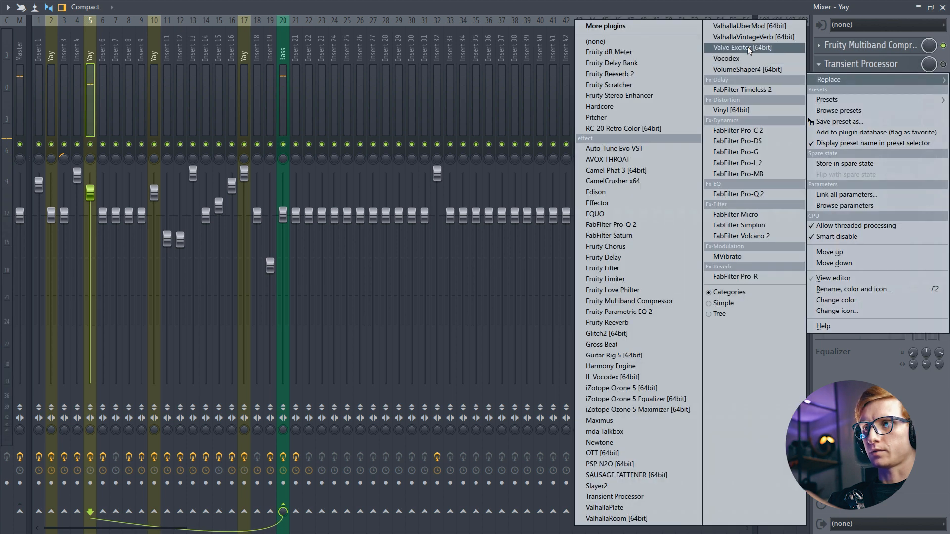
left_click(686, 41)
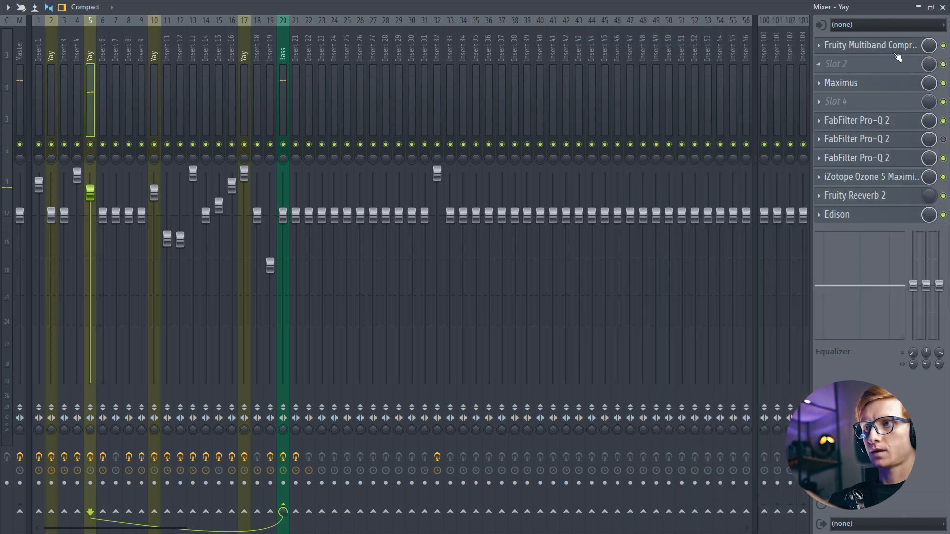
Step: Inspect the Fruity Multiband Compressor on the Yay insert, close it and place the song position just before bar 33
left_click(943, 8)
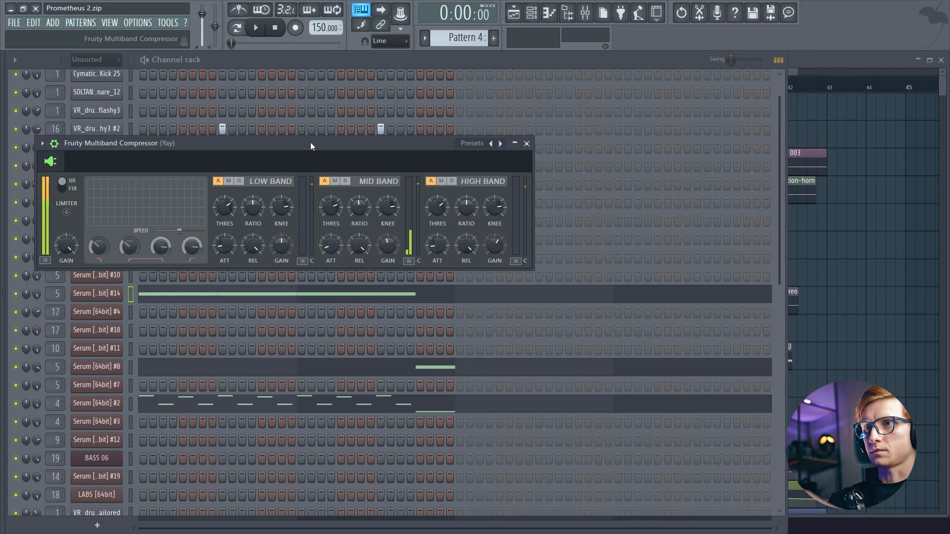
left_click_drag(310, 142, 390, 151)
left_click(589, 151)
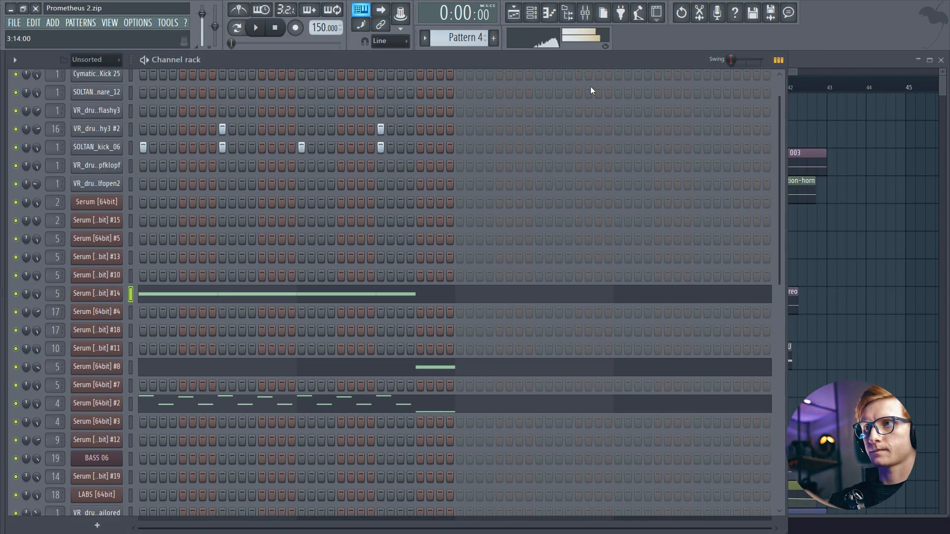
key("F5")
left_click(435, 87)
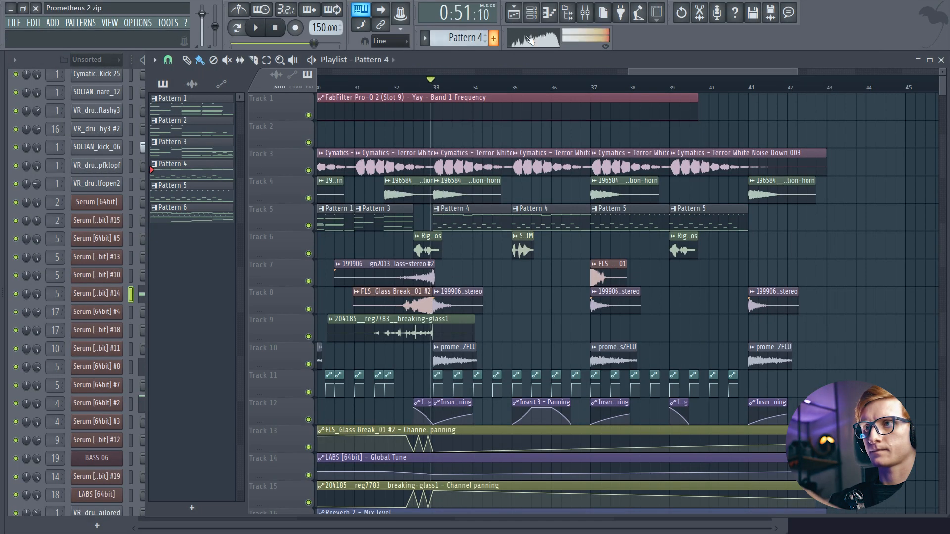
Step: Inspect the Mid and High bands of Maximus on the Yay insert and close it
left_click(585, 13)
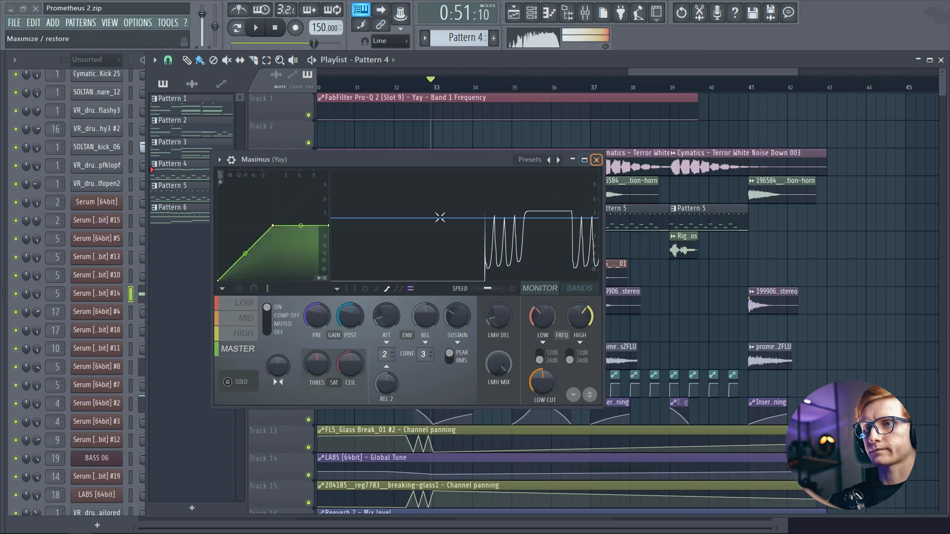
left_click(246, 318)
left_click(245, 333)
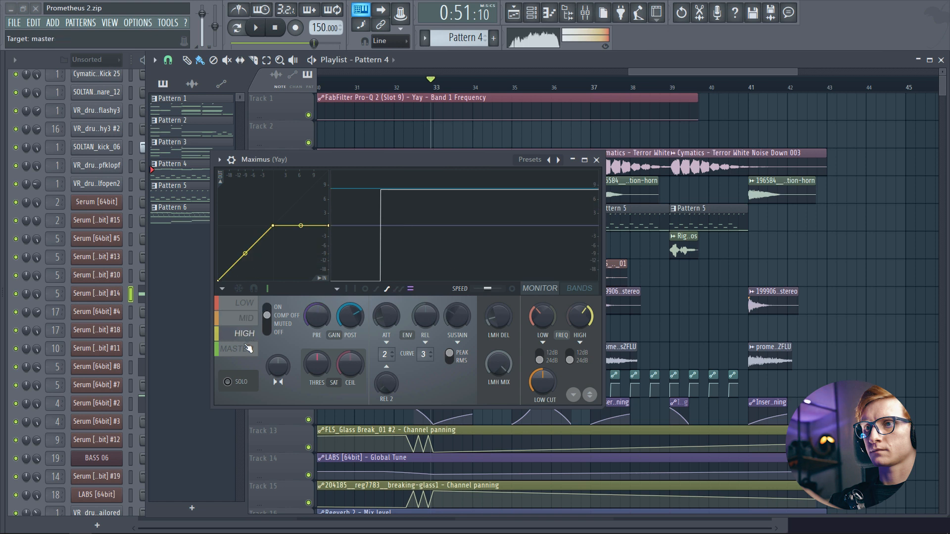
left_click(596, 160)
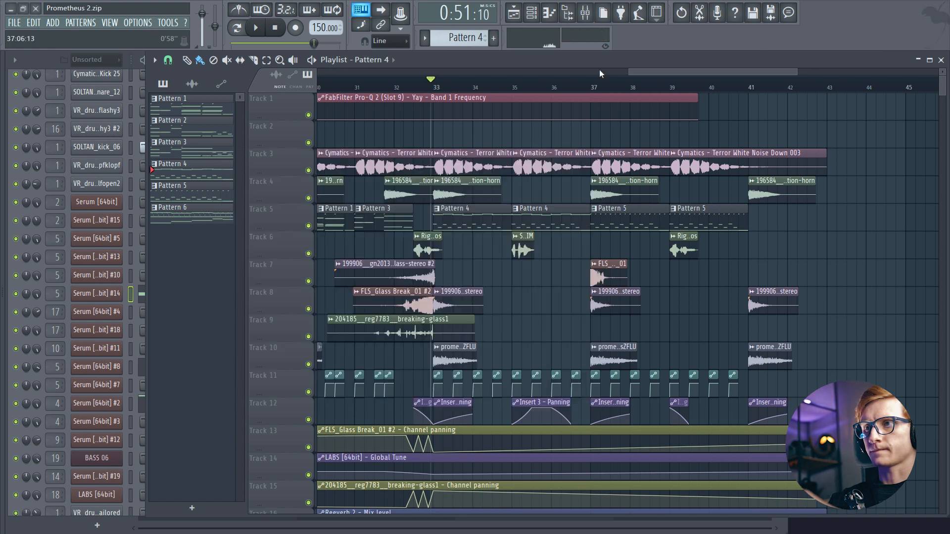
Step: Examine the EQ curve of the FabFilter Pro-Q 2 in slot 5 of the Yay insert during playback
left_click(586, 15)
left_click(918, 124)
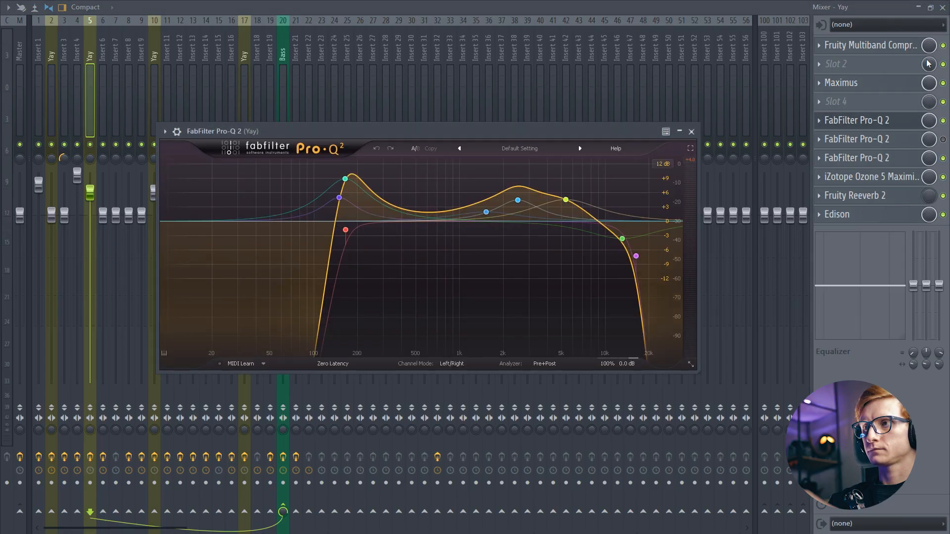
key("space")
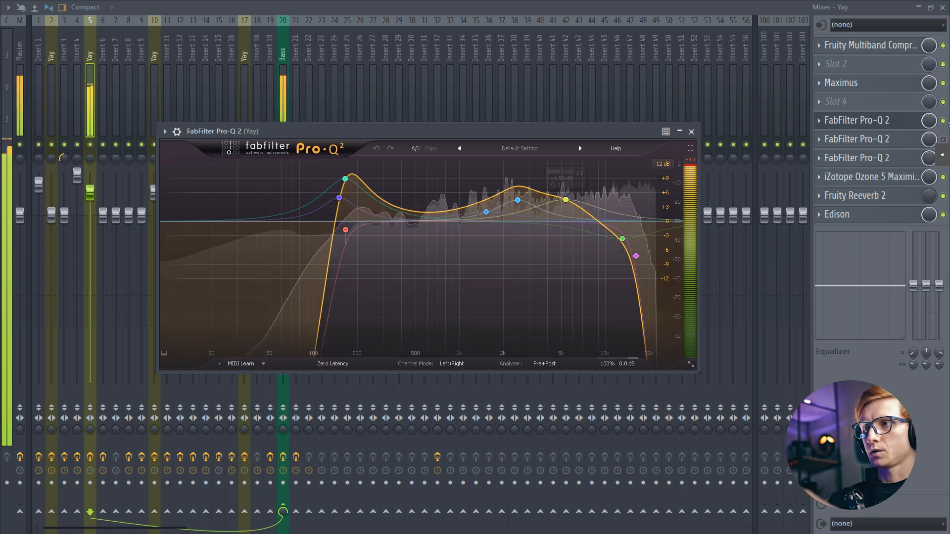
left_click(907, 121)
left_click(943, 121)
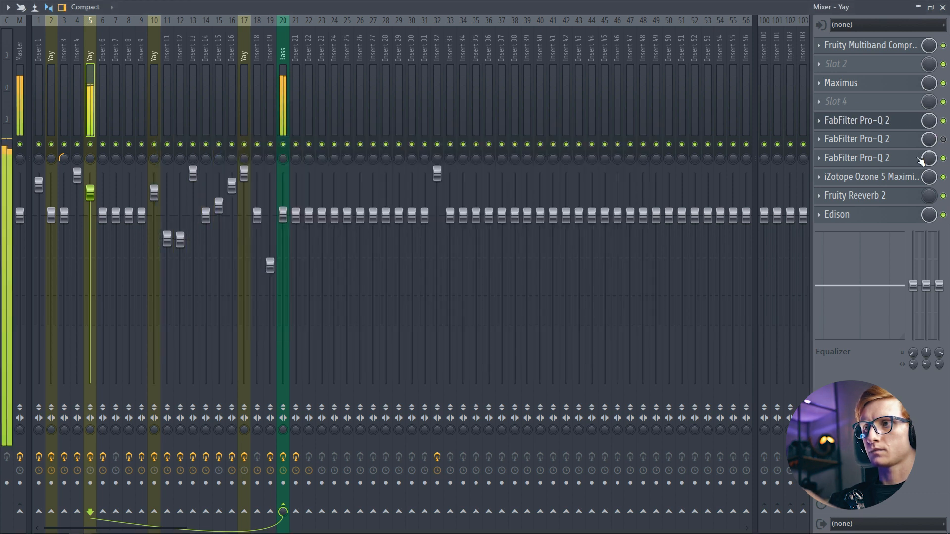
Step: Move the low cut band of the slot 7 FabFilter Pro-Q 2 to about 23 Hz during playback, then close it
left_click(916, 163)
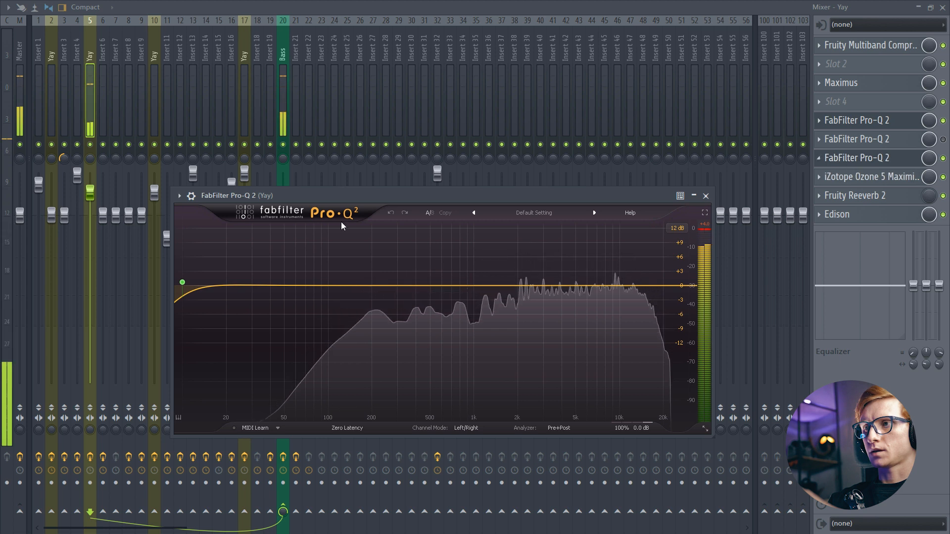
mouse_move(182, 282)
left_mouse_down()
mouse_move(259, 297)
mouse_move(478, 277)
mouse_move(648, 279)
mouse_move(196, 282)
left_mouse_up()
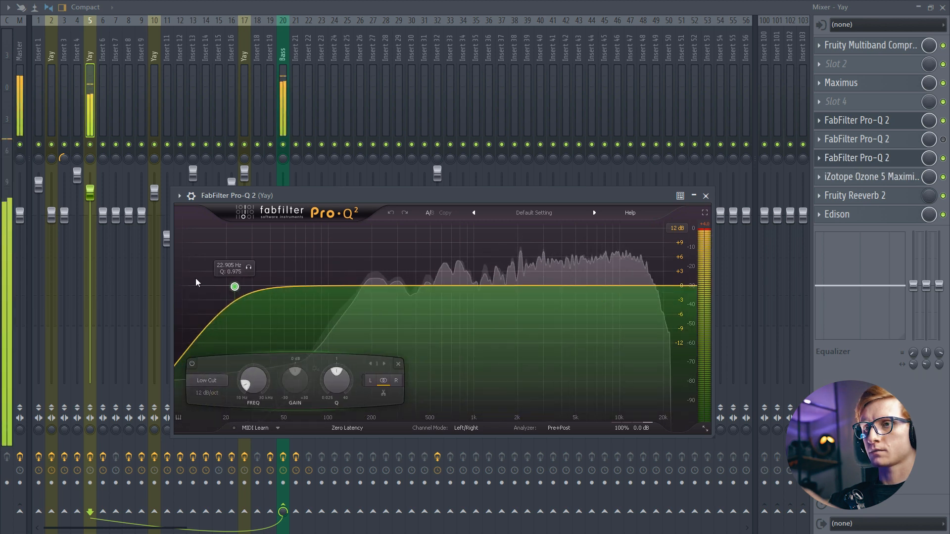
key("space")
left_click(885, 159)
Step: Look through the iZotope Ozone 5 Maximizer, Fruity Reeverb 2 and Edison on the Yay insert and close the mixer
left_click(895, 122)
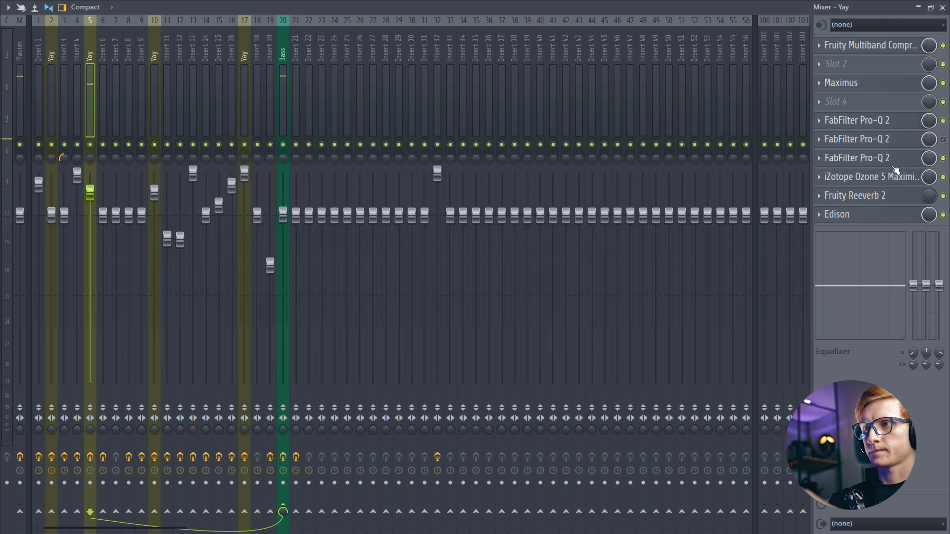
left_click(892, 178)
left_click(891, 178)
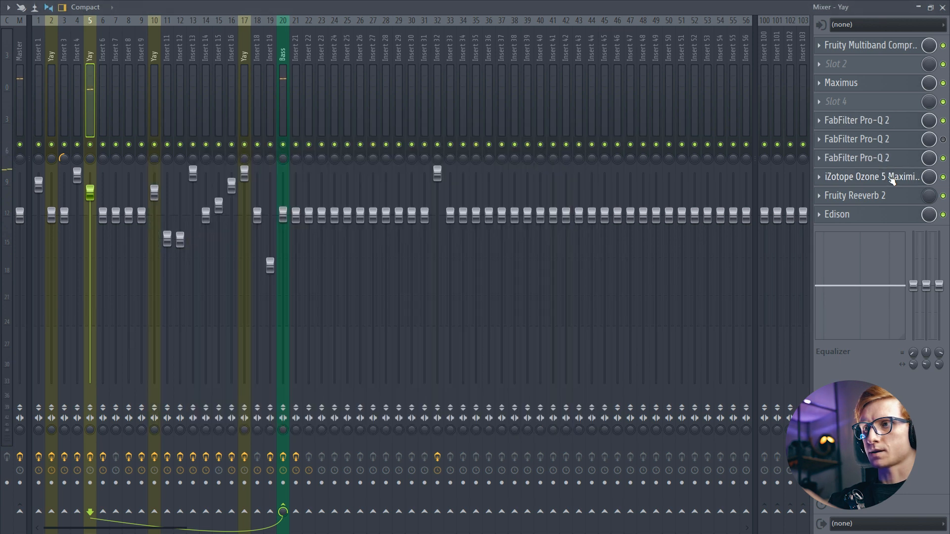
left_click(869, 196)
left_click(869, 196)
left_click(890, 216)
left_click(890, 217)
key("F9")
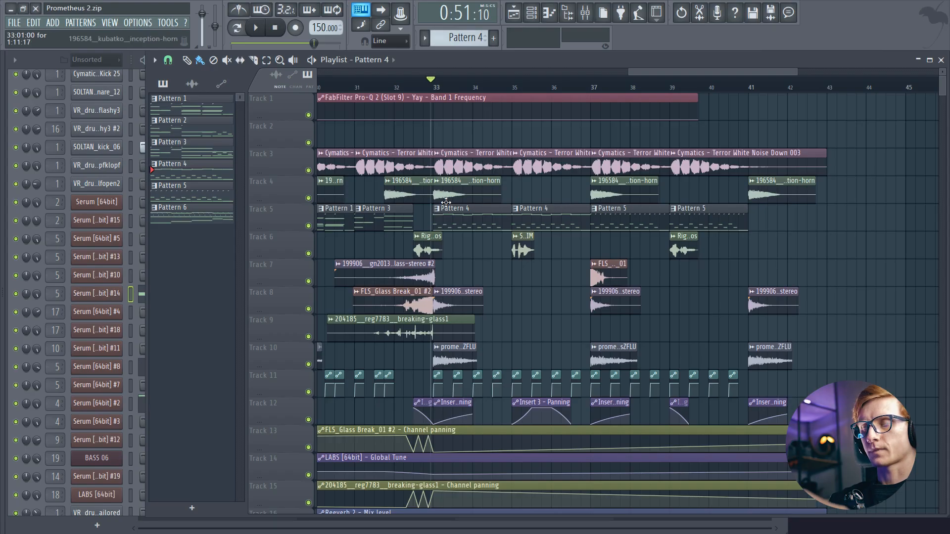
Step: Select the Bass insert 20 in the mixer and examine the curve of its first FabFilter Pro-Q 2
left_click(593, 13)
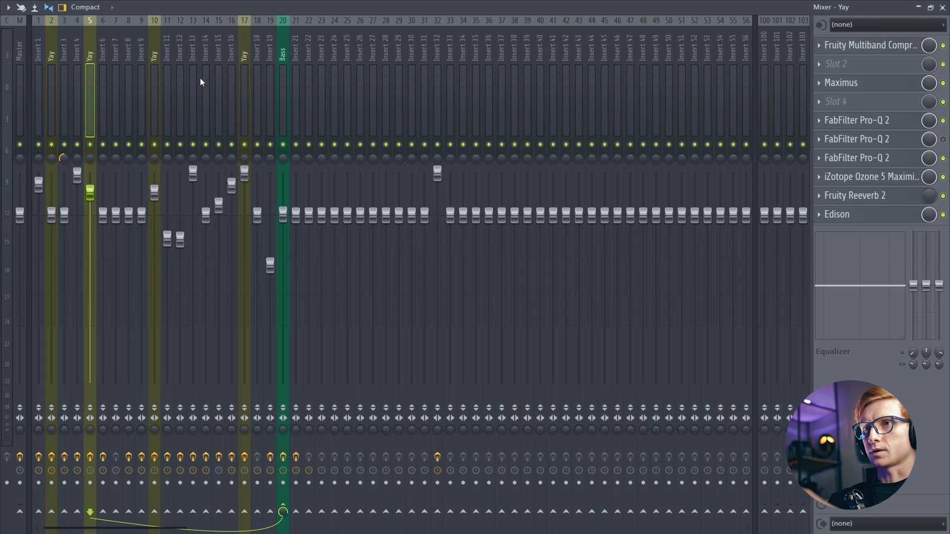
left_click(288, 56)
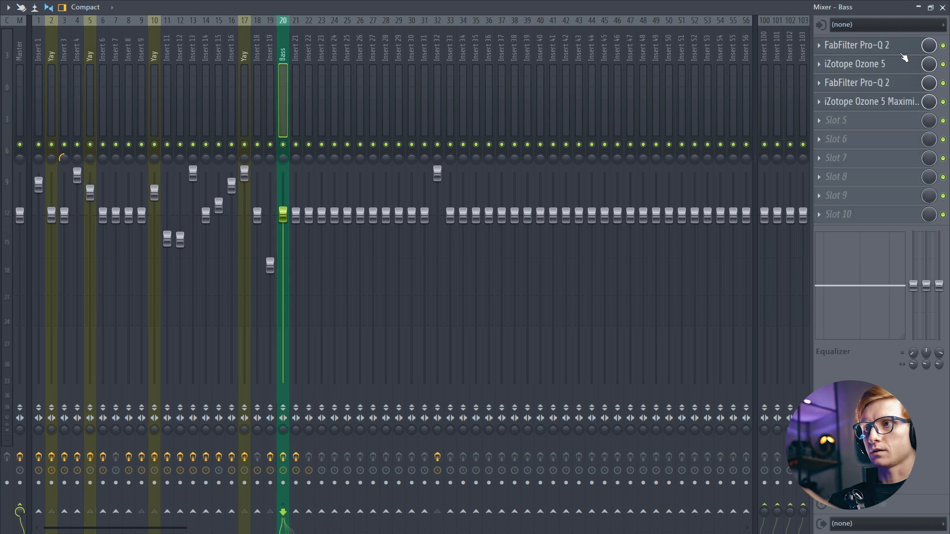
left_click(891, 49)
left_click(891, 49)
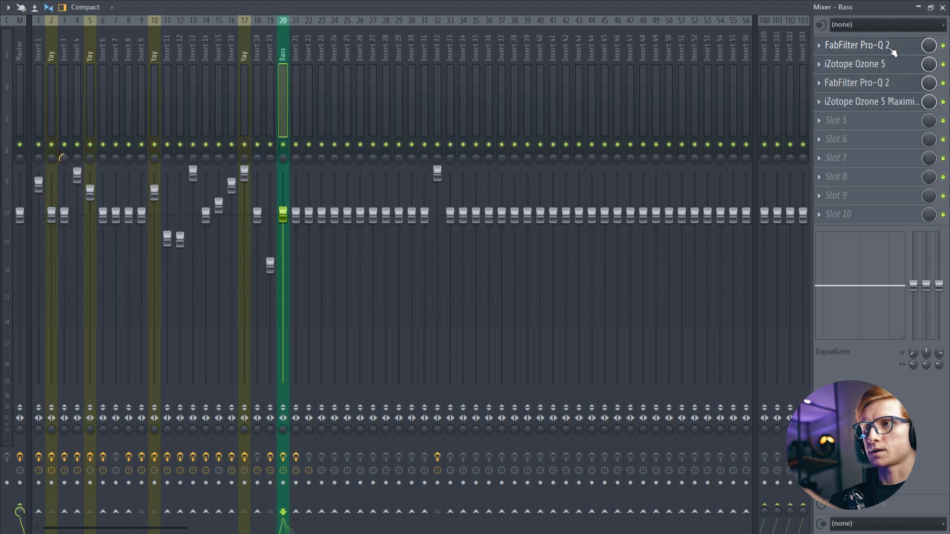
left_click(891, 49)
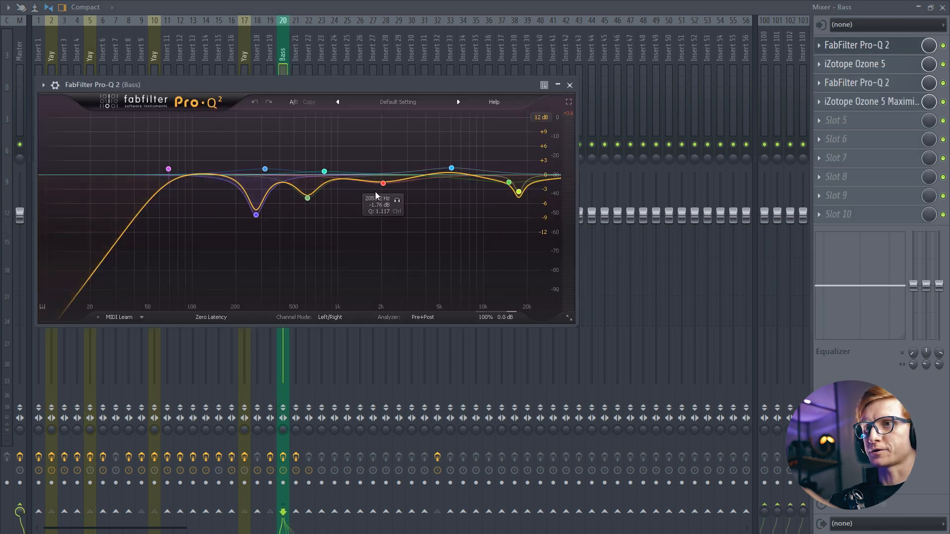
left_click(873, 50)
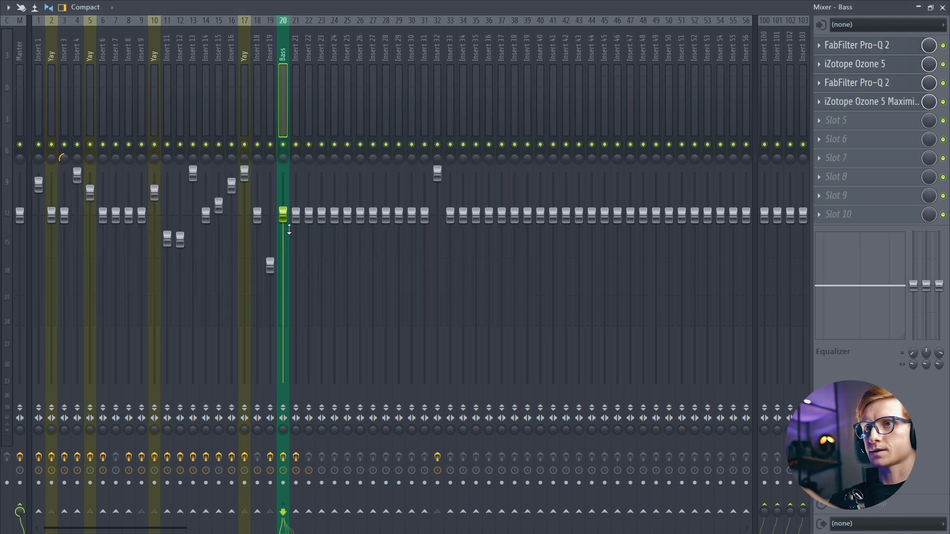
Step: Check the automation options of the Bass insert's volume fader and close the mixer
right_click(279, 218)
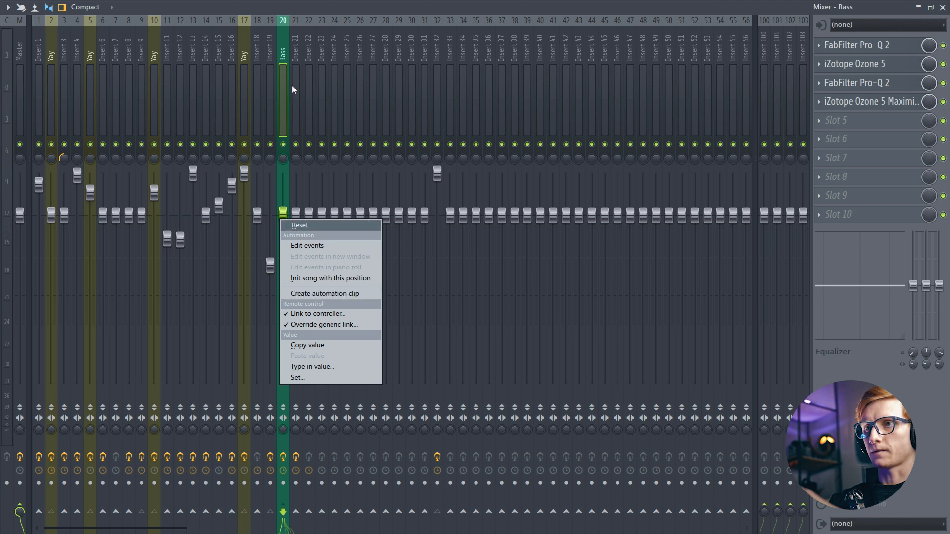
left_click(283, 51)
key("F9")
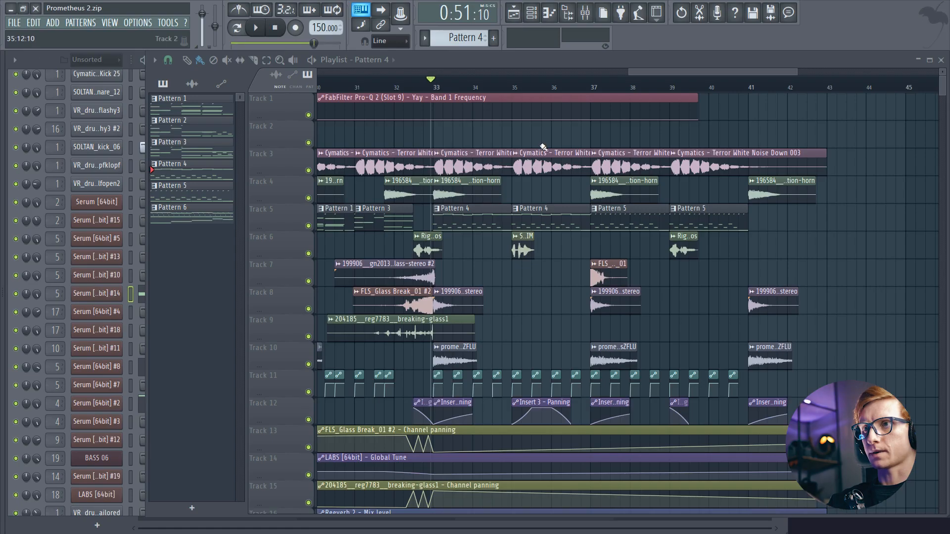
Step: Examine the Bass - Volume automation clips from bar 33 in the playlist, play them briefly and show the channel rack
scroll(445, 81, "up", 3)
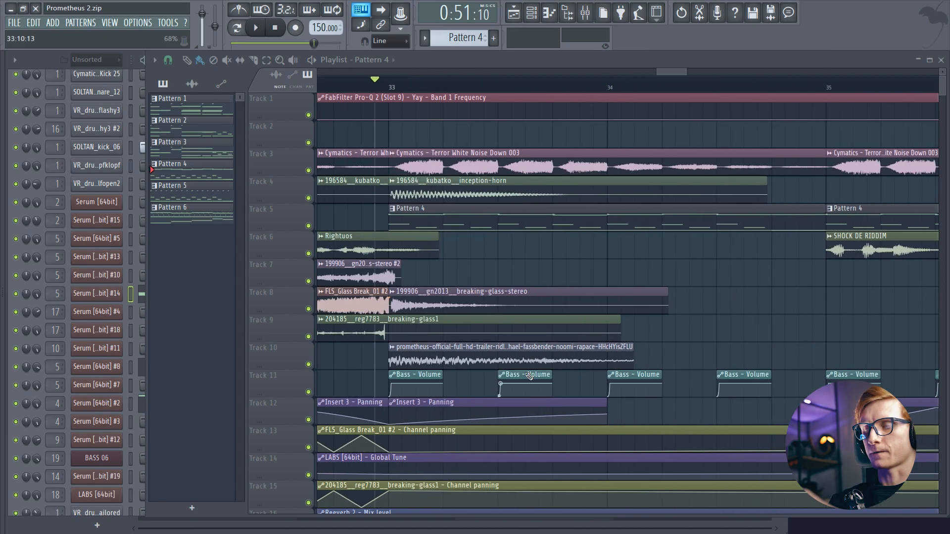
key("space")
key("space")
key("F6")
scroll(202, 255, "up", 1)
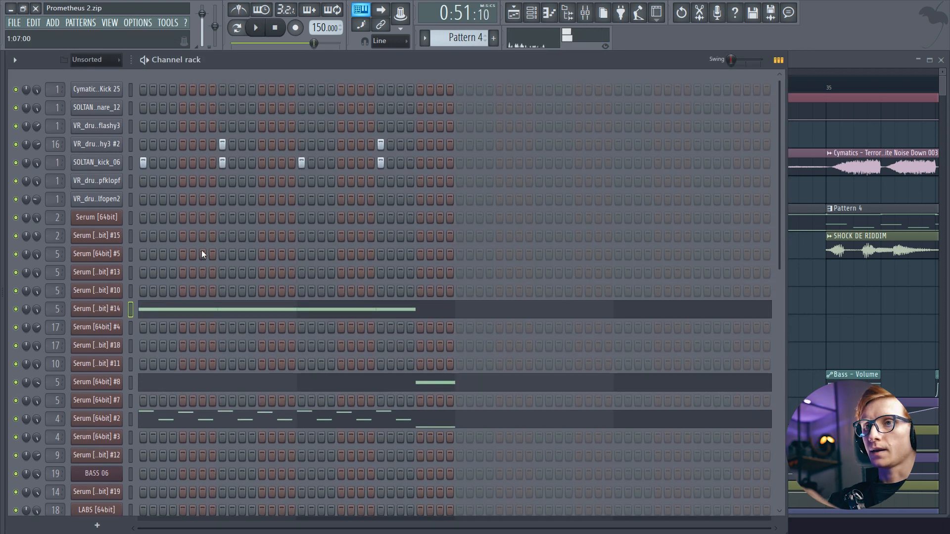